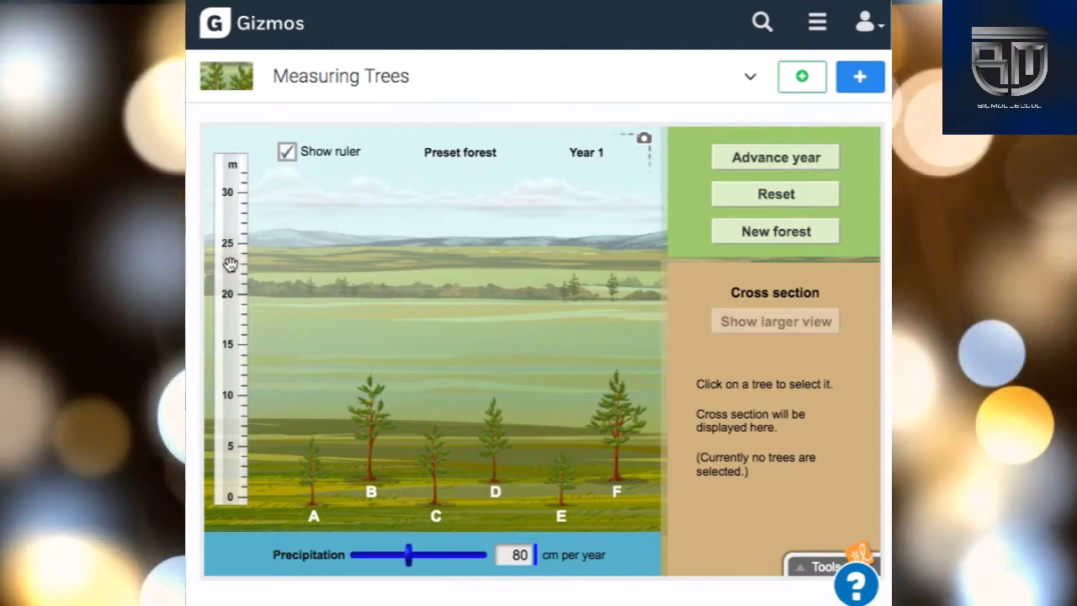
Hide and redisplay the height ruler in the forest view
{"action": "left_click", "coordinate": [287, 153]}
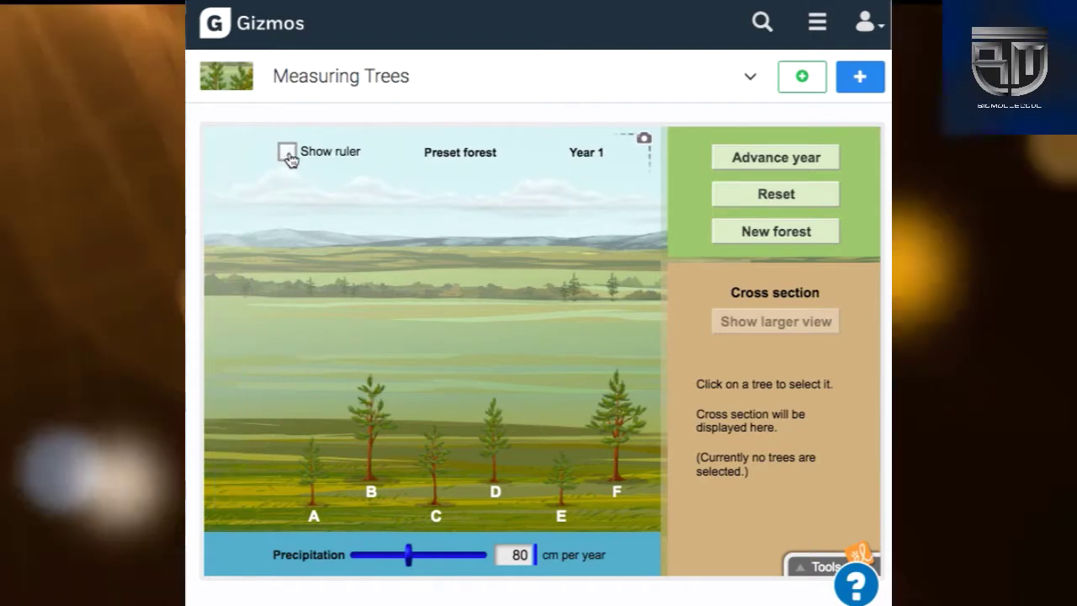
{"action": "left_click", "coordinate": [287, 152]}
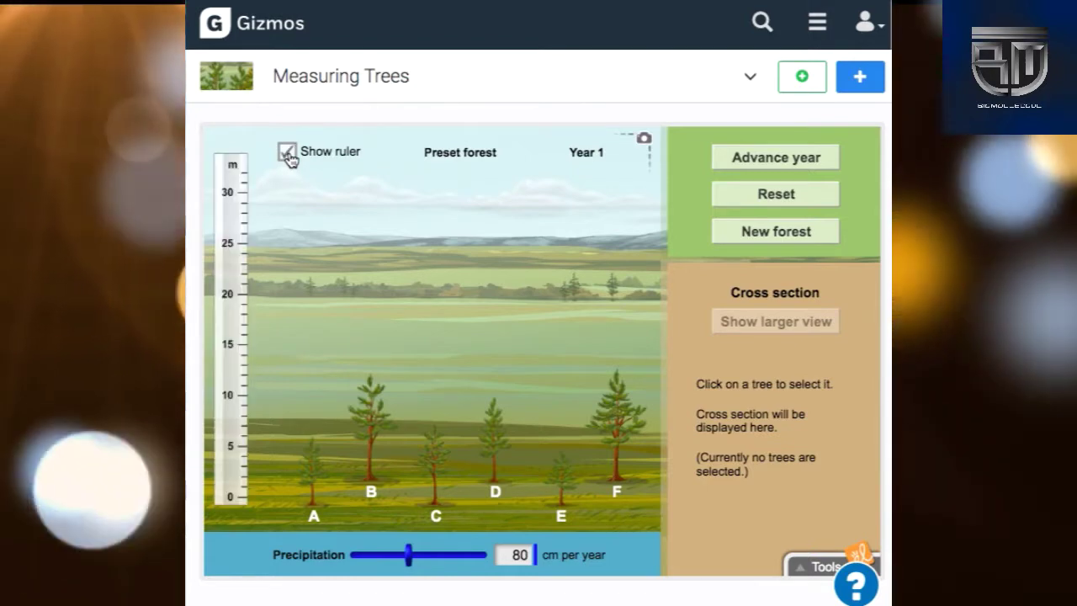
{"action": "left_click", "coordinate": [287, 152]}
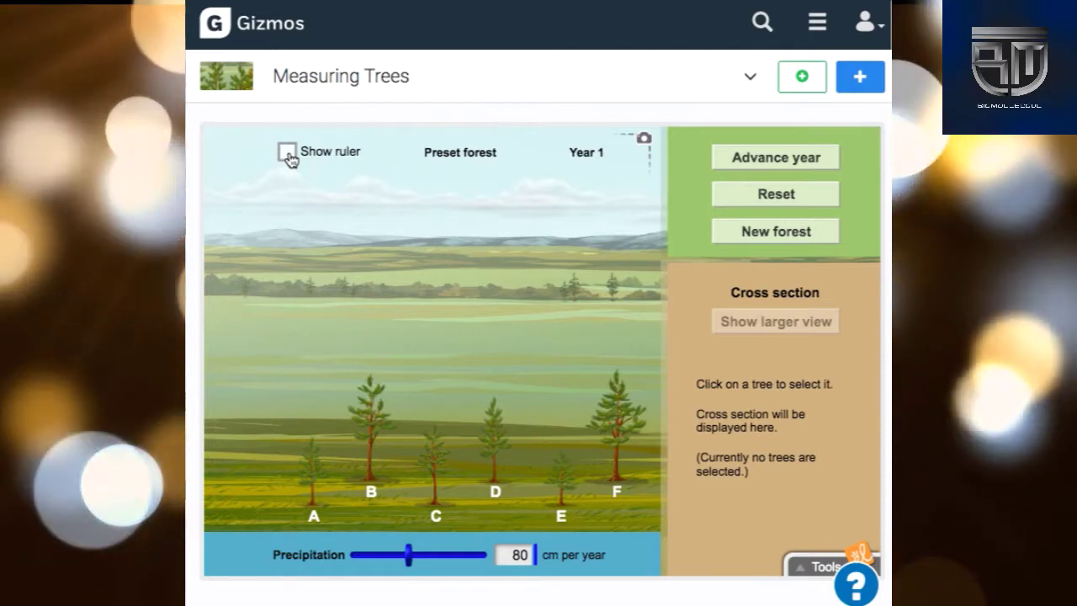
{"action": "left_click", "coordinate": [287, 152]}
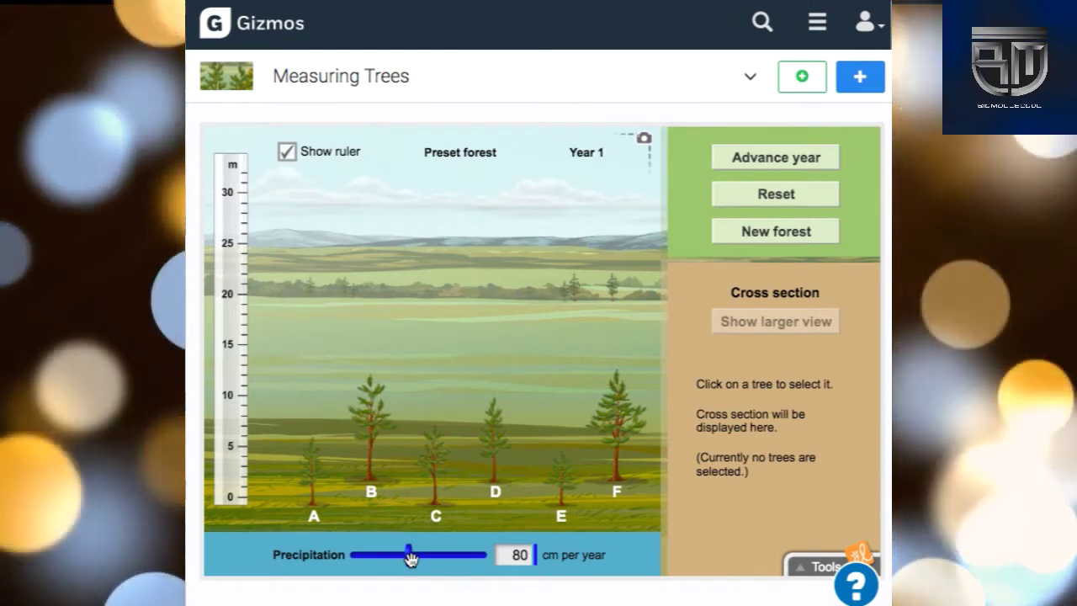
{"action": "mouse_move", "coordinate": [409, 558]}
{"action": "left_mouse_down"}
{"action": "mouse_move", "coordinate": [377, 563]}
{"action": "mouse_move", "coordinate": [450, 562]}
{"action": "mouse_move", "coordinate": [412, 560]}
{"action": "left_mouse_up"}
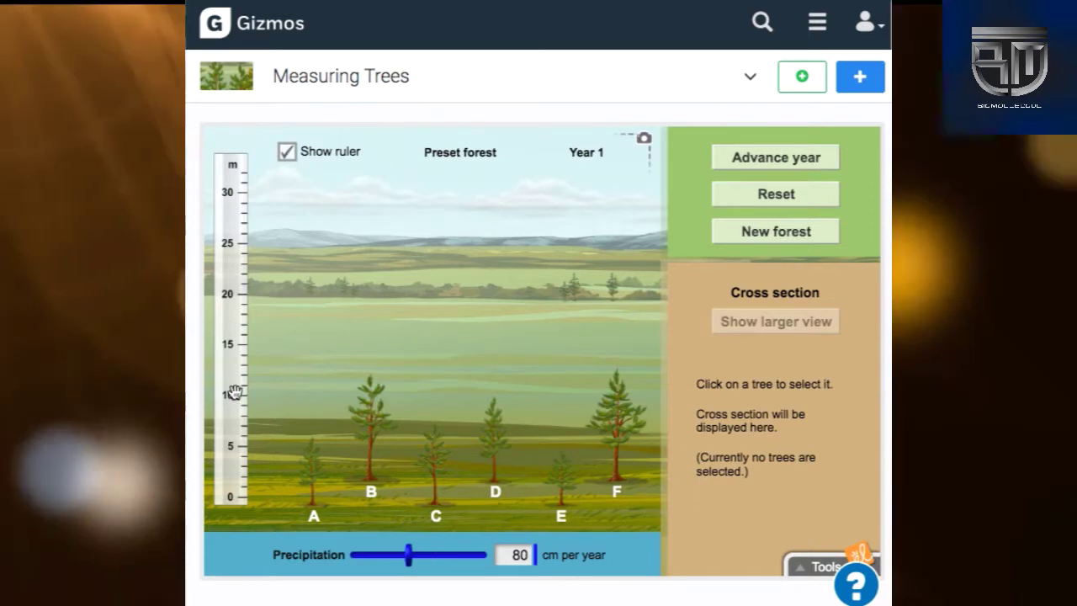
Measure the heights of trees A and B by placing the ruler beside each trunk in turn
{"action": "left_click_drag", "start_coordinate": [236, 366], "coordinate": [293, 375]}
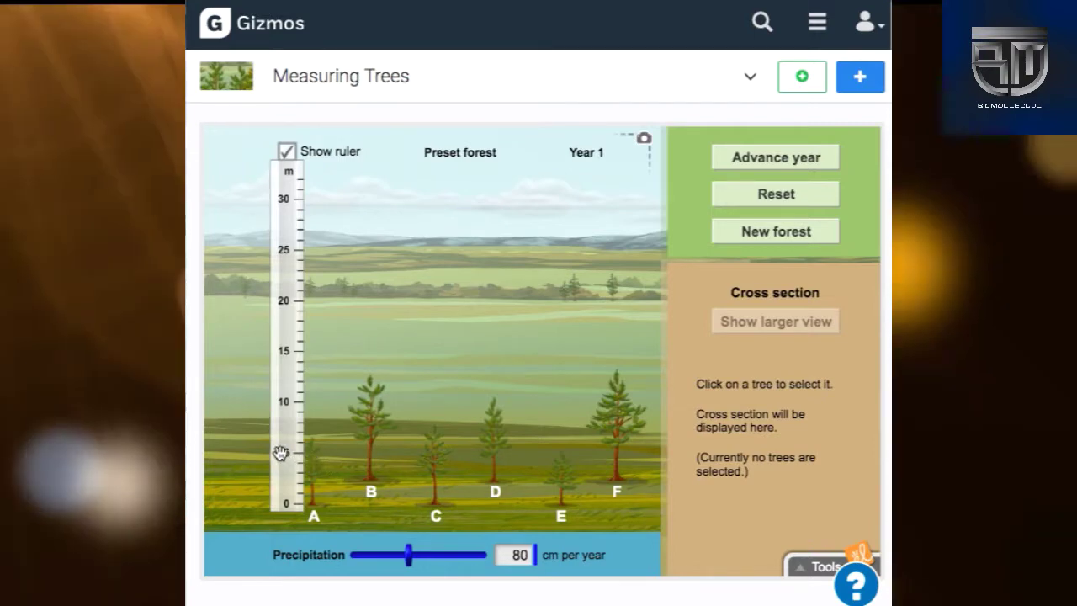
{"action": "left_click_drag", "start_coordinate": [281, 453], "coordinate": [341, 430]}
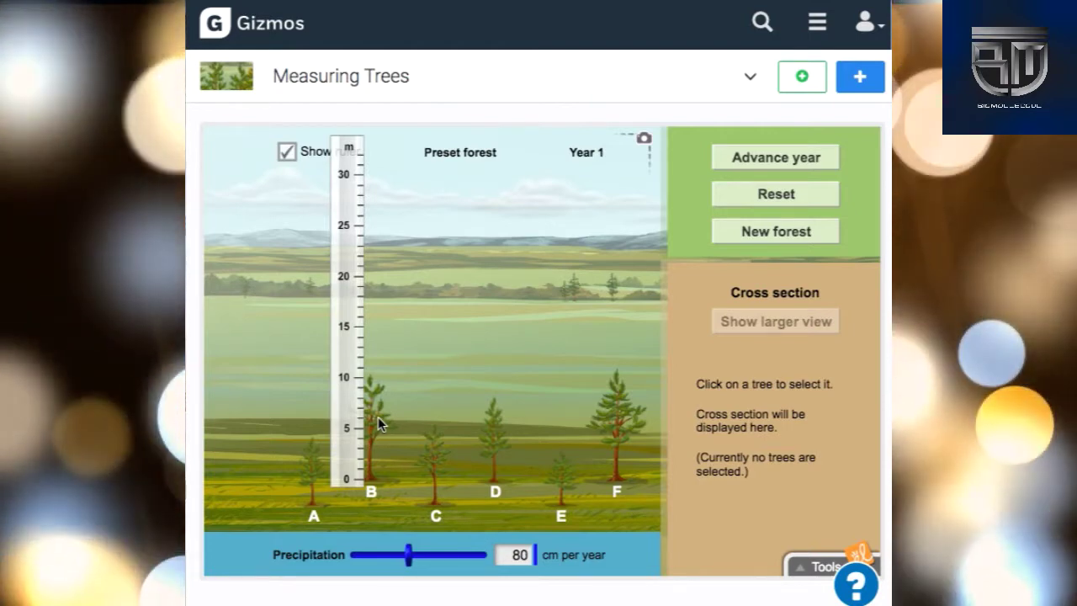
Compare the cross sections of trees B, C and D, and open the larger view of tree B's
{"action": "left_click", "coordinate": [378, 419]}
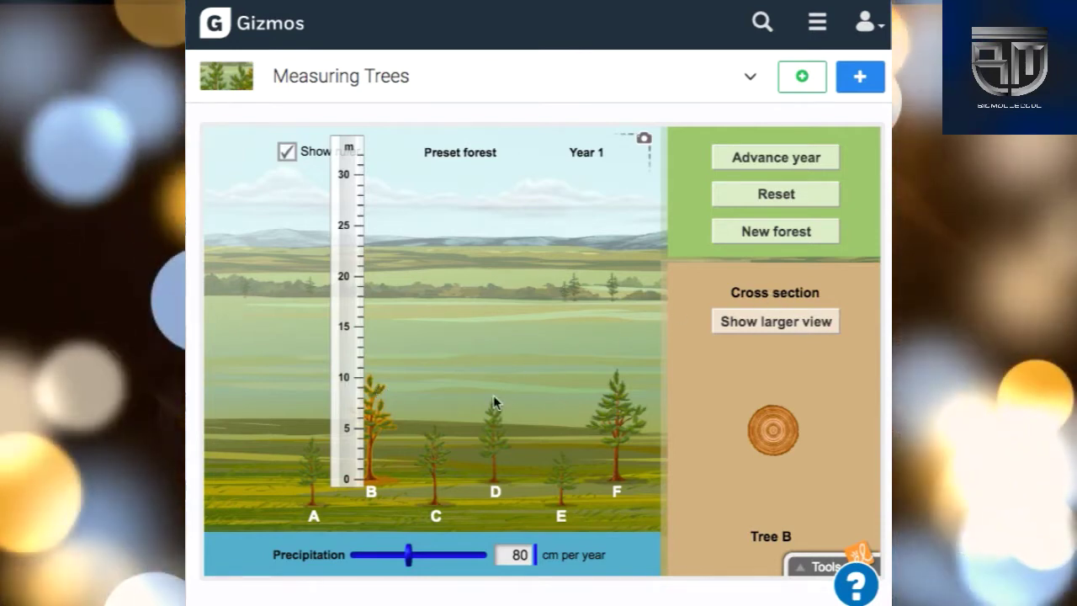
{"action": "left_click", "coordinate": [434, 460]}
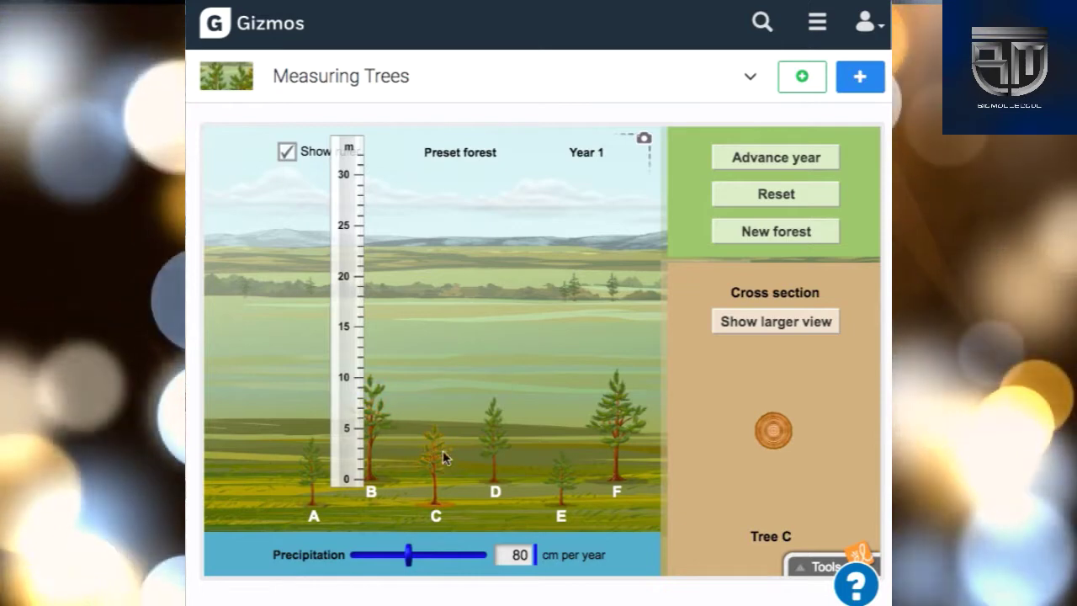
{"action": "left_click", "coordinate": [496, 428]}
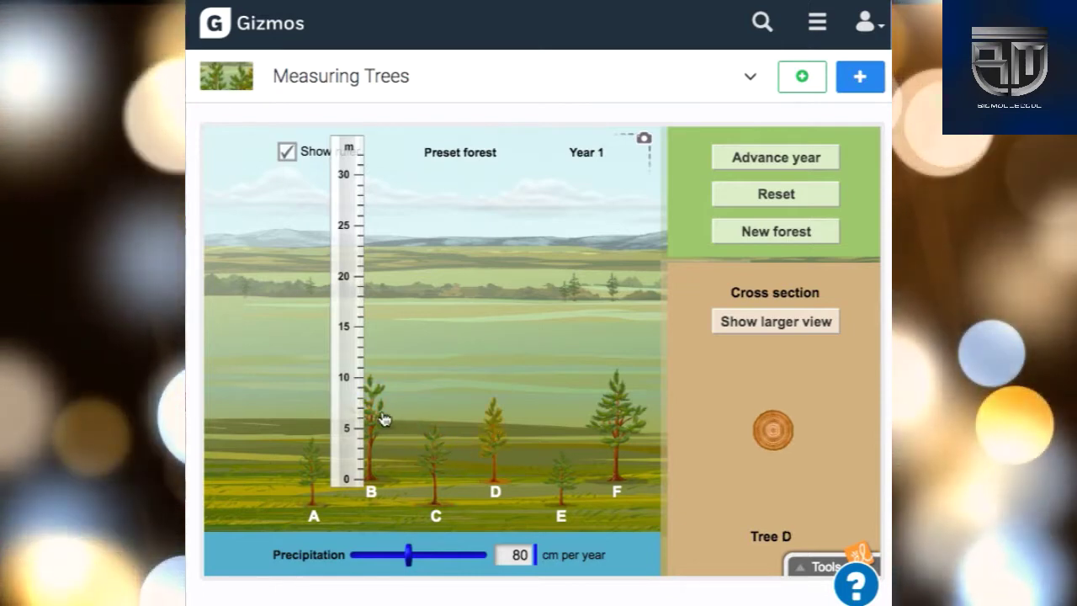
{"action": "left_click", "coordinate": [373, 422]}
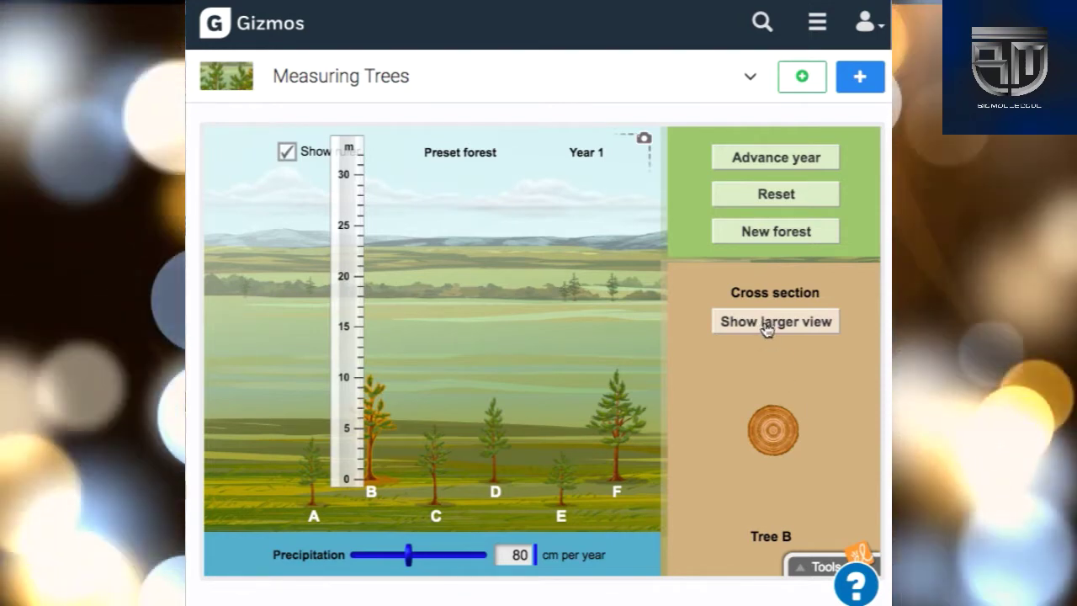
{"action": "left_click", "coordinate": [765, 324]}
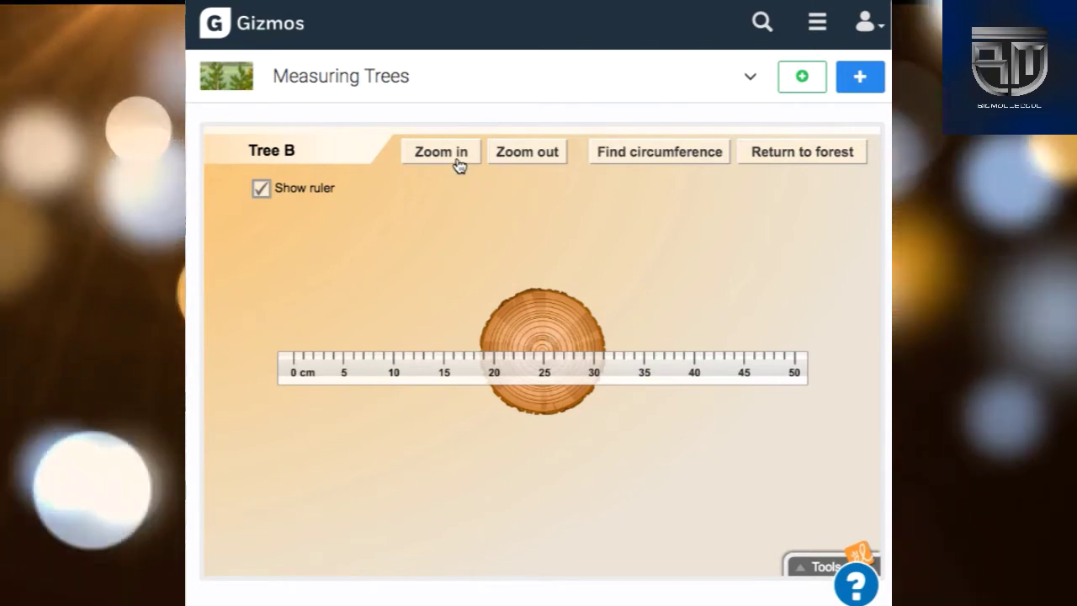
Align the ruler's zero mark with the left bark edge of tree B's cross section to measure its diameter
{"action": "left_click", "coordinate": [516, 158]}
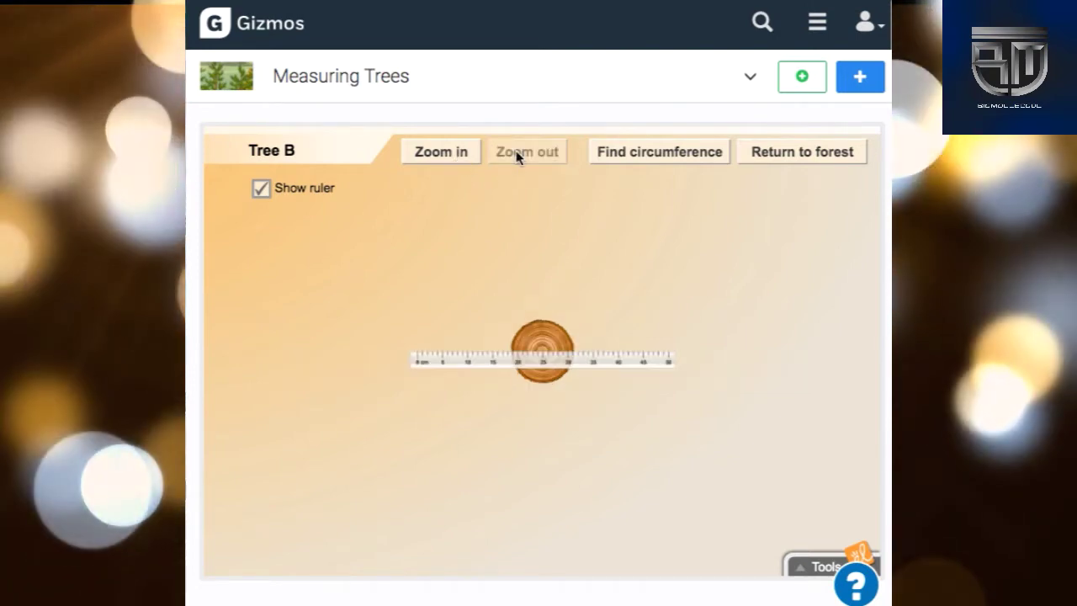
{"action": "left_click", "coordinate": [444, 160]}
{"action": "left_click", "coordinate": [446, 160]}
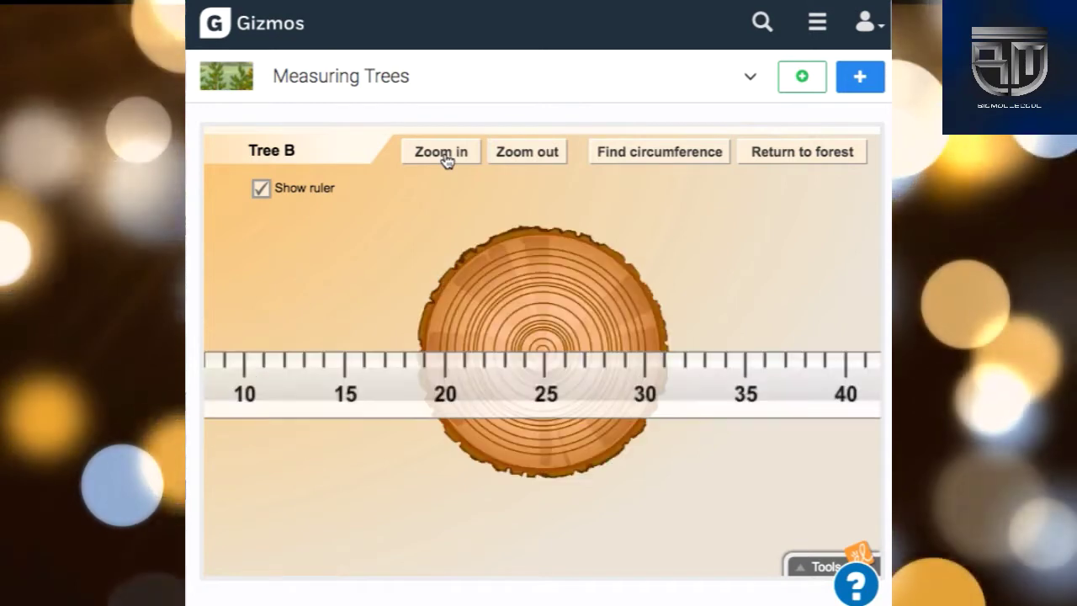
{"action": "left_click", "coordinate": [446, 160]}
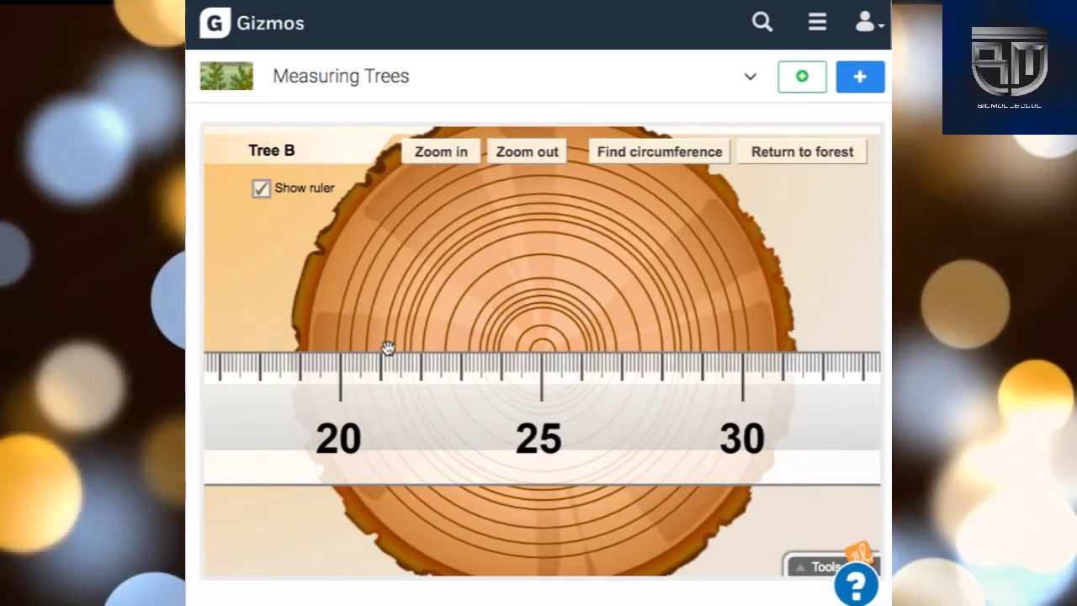
{"action": "left_click", "coordinate": [519, 158]}
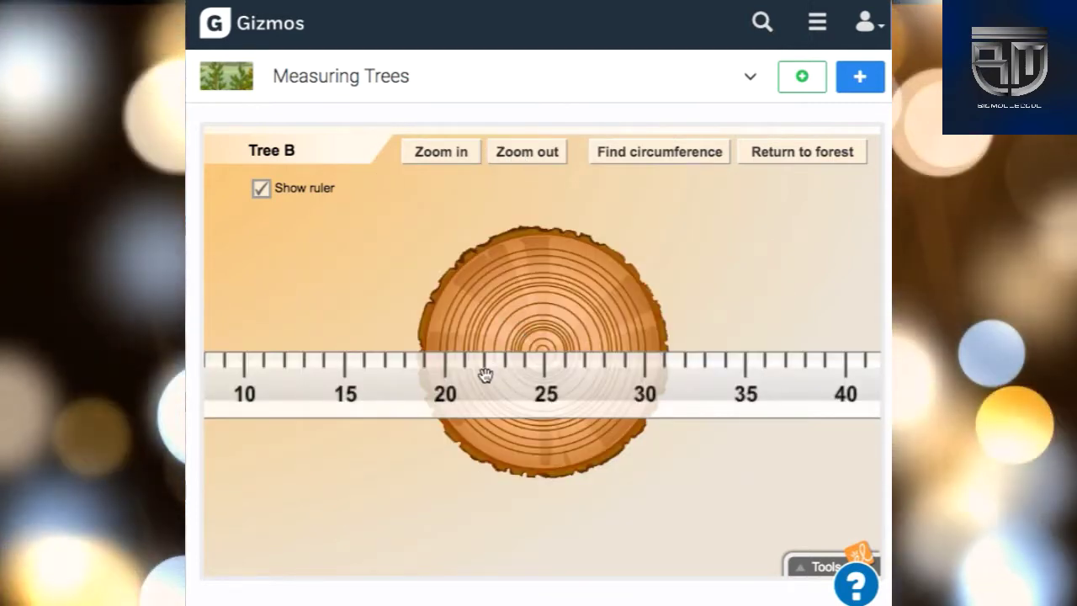
{"action": "left_click_drag", "start_coordinate": [418, 381], "coordinate": [775, 334]}
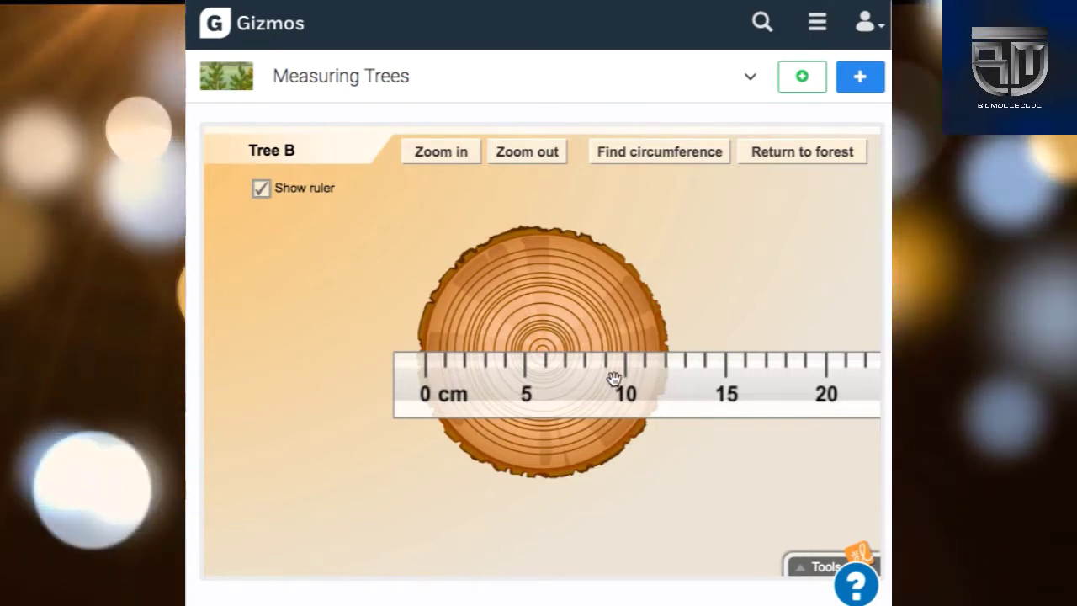
{"action": "left_click_drag", "start_coordinate": [589, 377], "coordinate": [582, 379]}
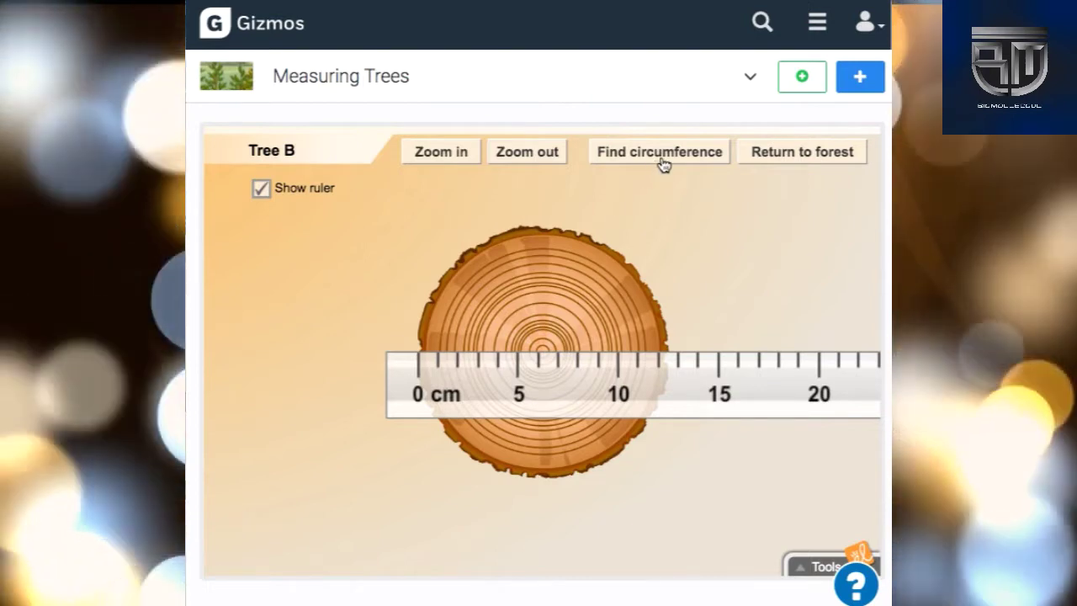
Find the circumference of tree B's trunk with the string and return to the forest
{"action": "left_click", "coordinate": [670, 158]}
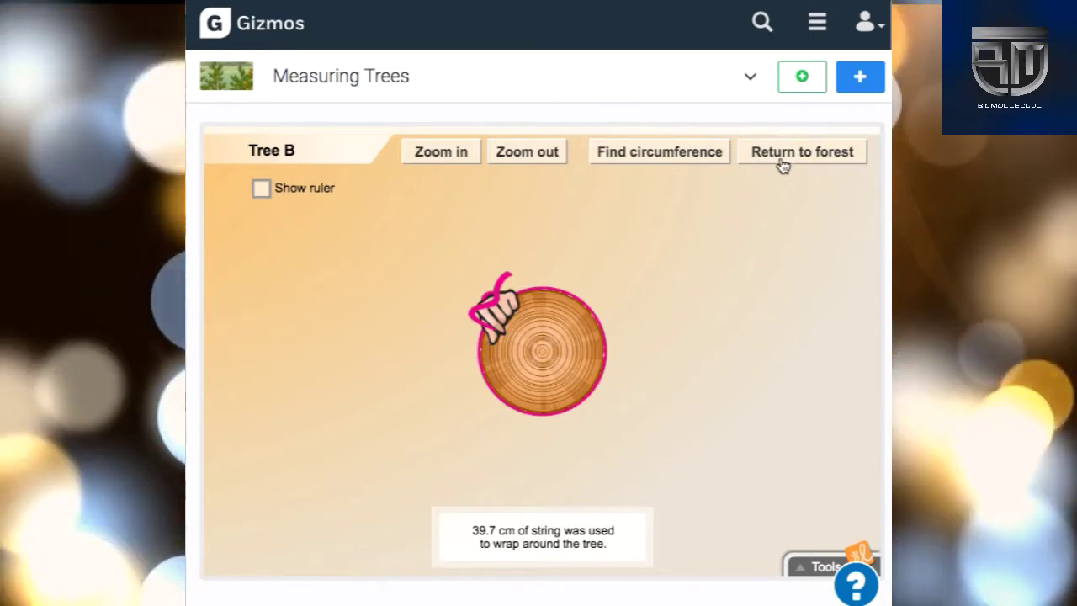
{"action": "left_click", "coordinate": [783, 166]}
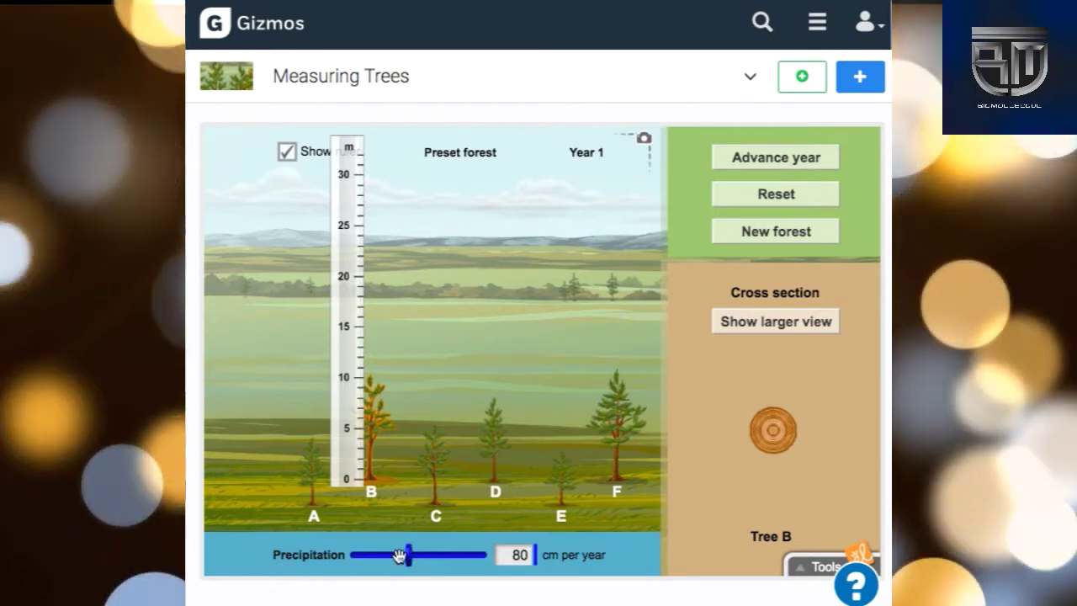
Set the precipitation to 20 cm per year, and move the ruler away from tree B and hide it
{"action": "left_click_drag", "start_coordinate": [408, 553], "coordinate": [351, 556]}
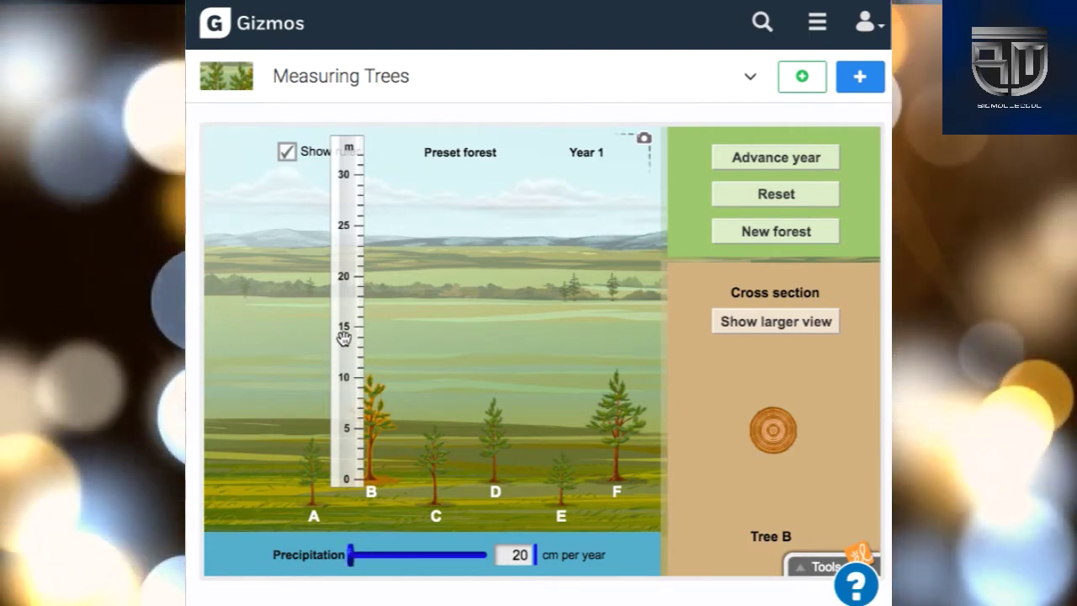
{"action": "left_click_drag", "start_coordinate": [344, 339], "coordinate": [236, 363]}
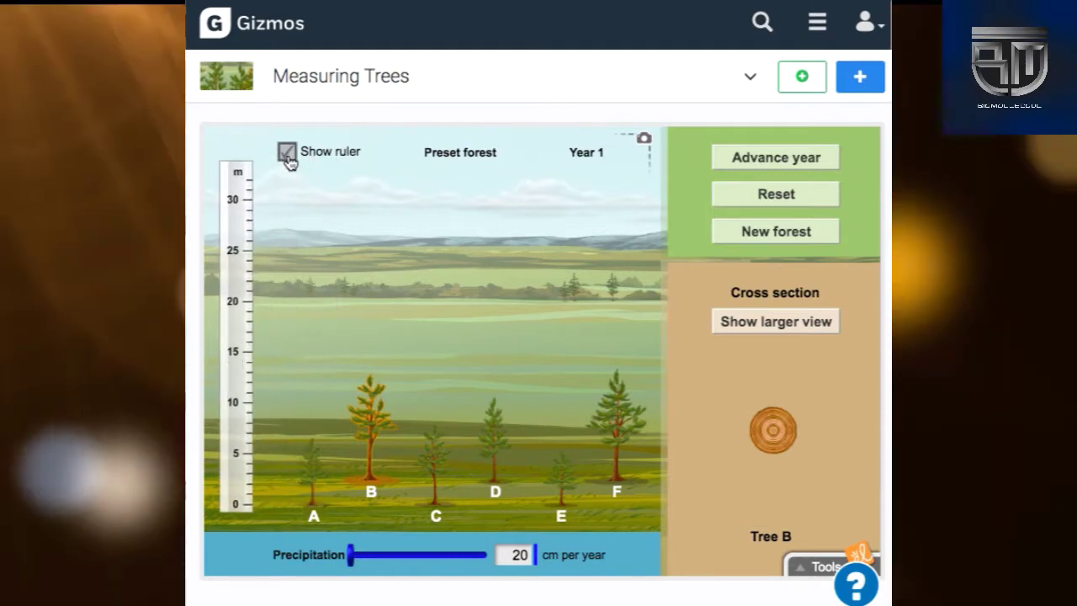
{"action": "left_click", "coordinate": [287, 154]}
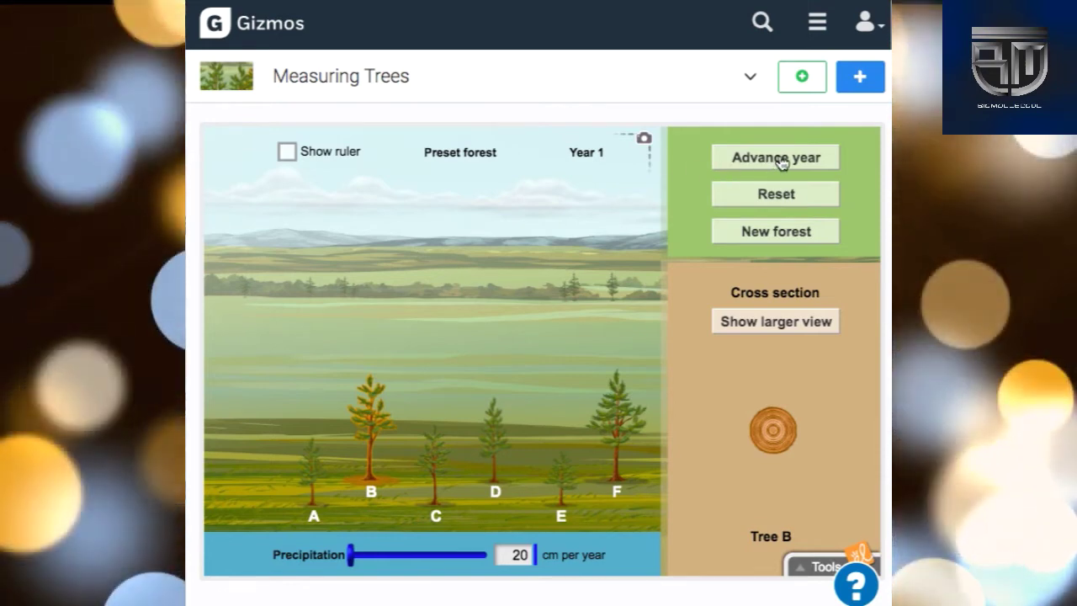
Advance the forest by one year and reset it to Year 1
{"action": "left_click", "coordinate": [781, 163]}
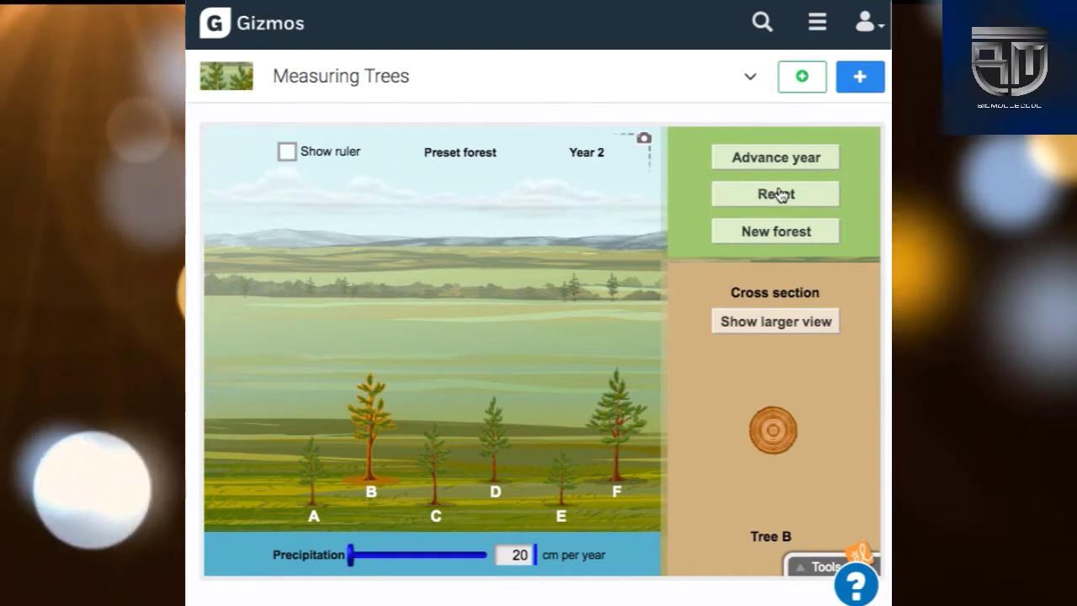
{"action": "left_click", "coordinate": [779, 194]}
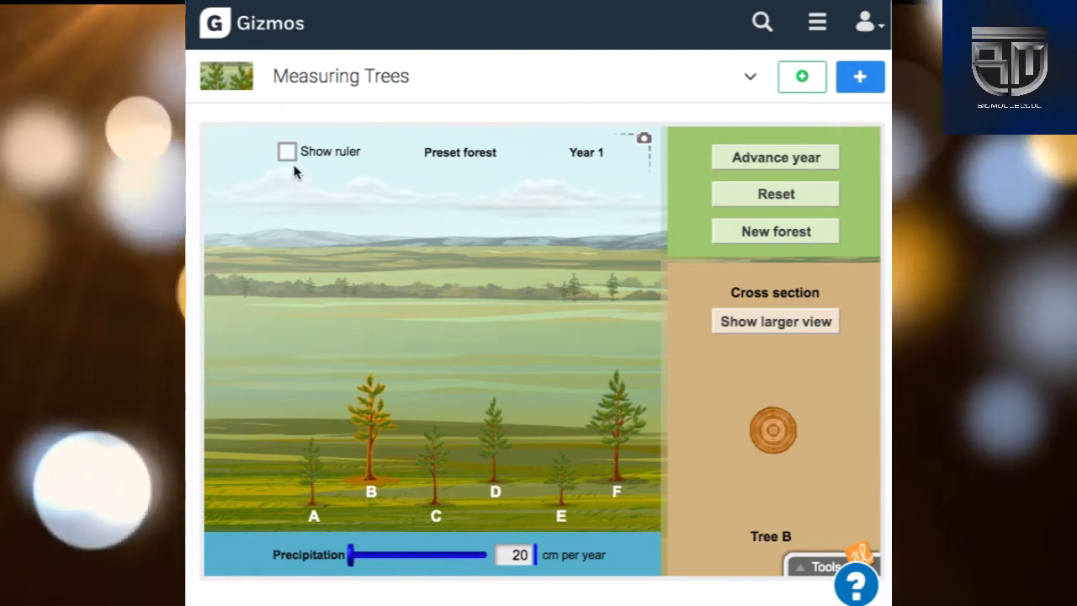
Show the ruler beside tree B and advance the forest to Year 4 to follow the tree's growth
{"action": "left_click", "coordinate": [287, 151]}
{"action": "left_click_drag", "start_coordinate": [225, 321], "coordinate": [338, 305]}
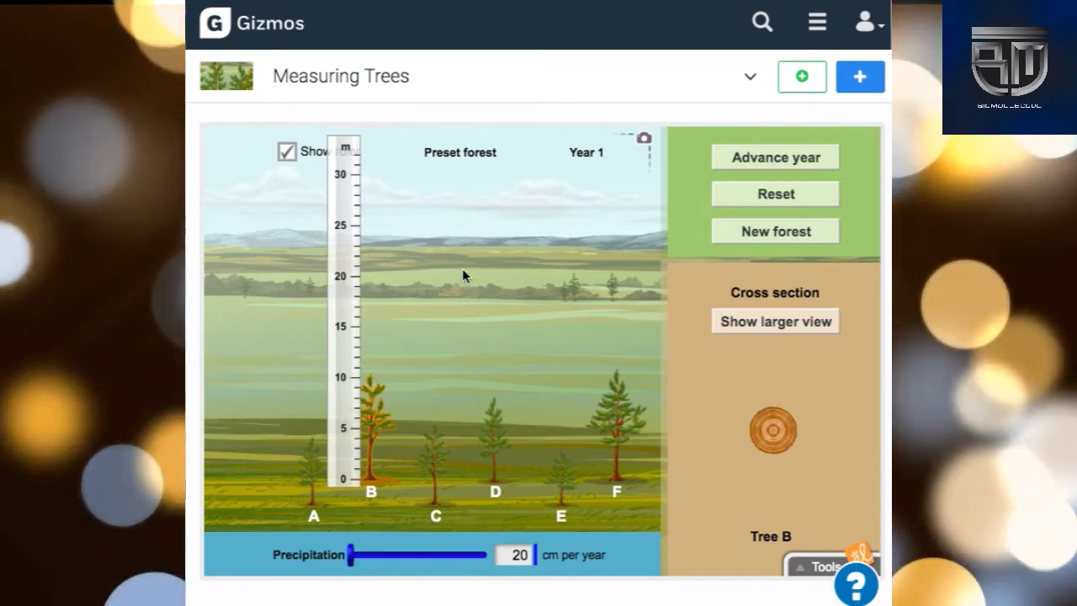
{"action": "left_click", "coordinate": [773, 160]}
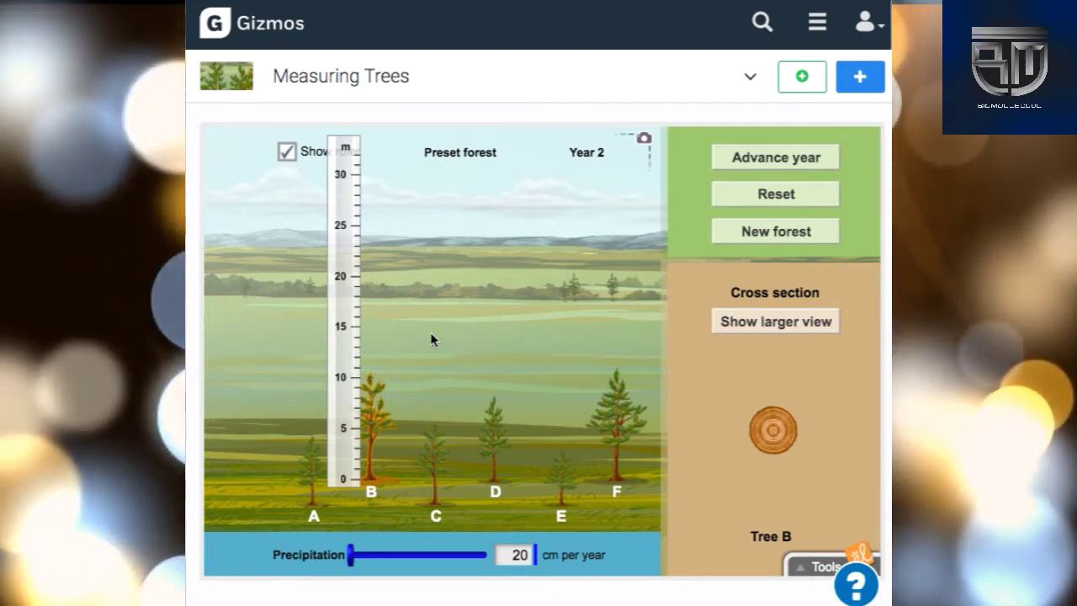
{"action": "left_click", "coordinate": [778, 165]}
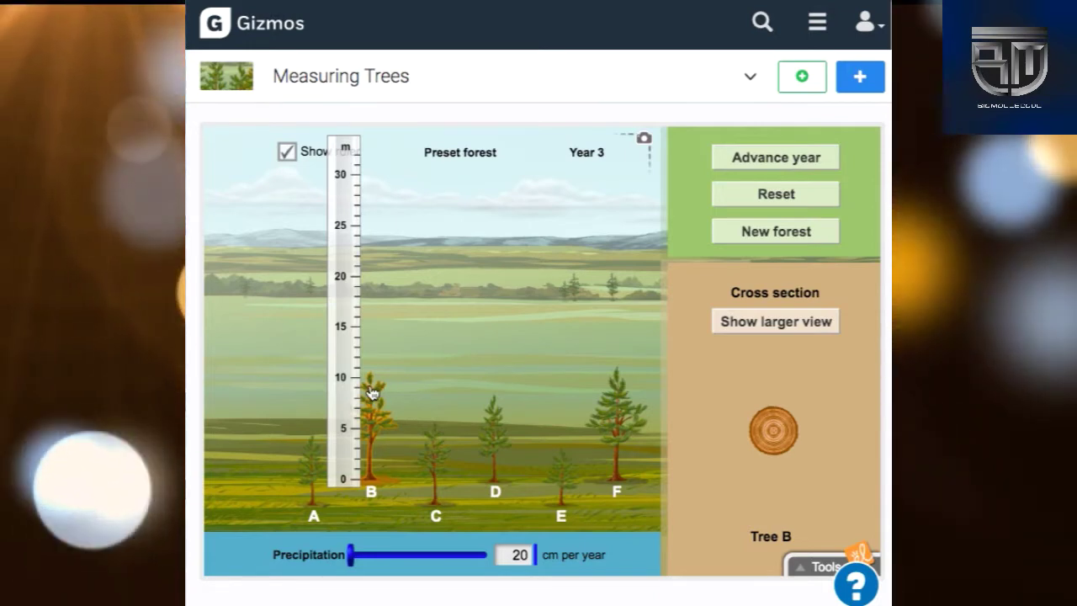
{"action": "left_click", "coordinate": [751, 164]}
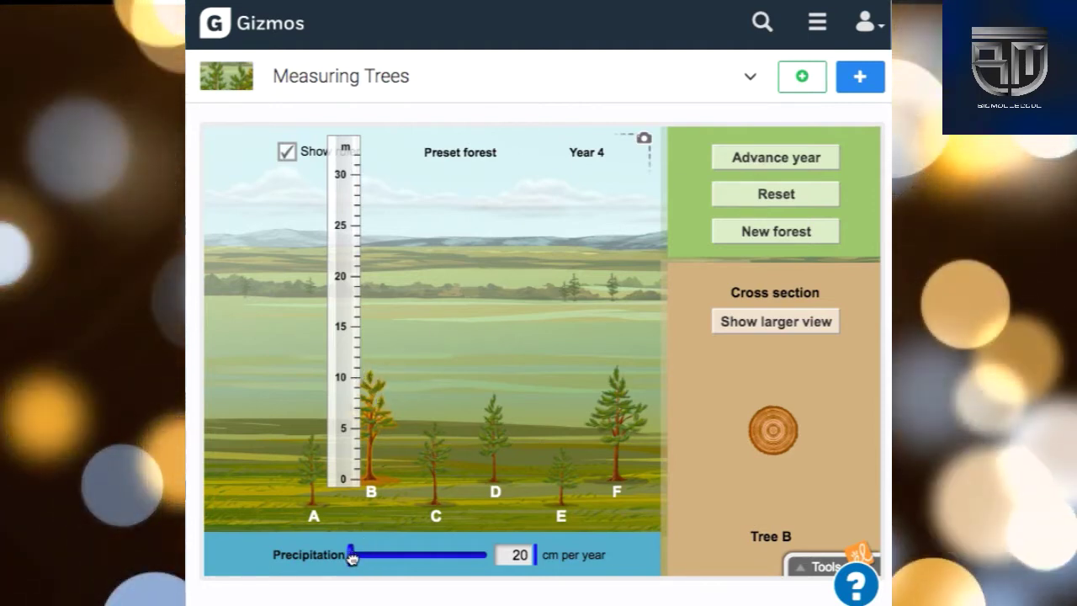
Set the precipitation to 135 cm per year and advance the forest to Year 7
{"action": "left_click_drag", "start_coordinate": [352, 557], "coordinate": [469, 552]}
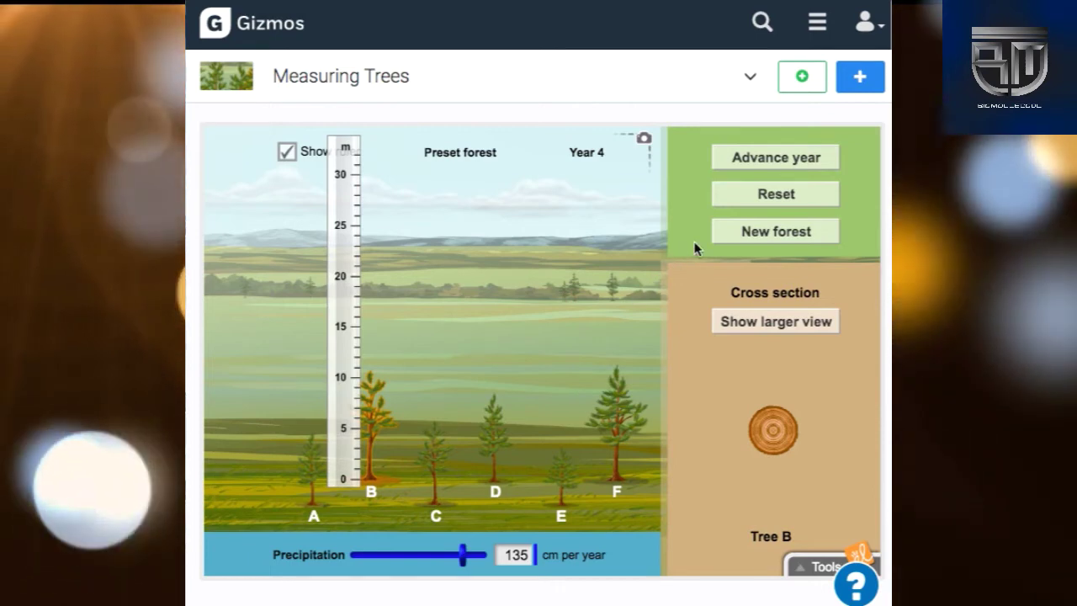
{"action": "left_click", "coordinate": [775, 164]}
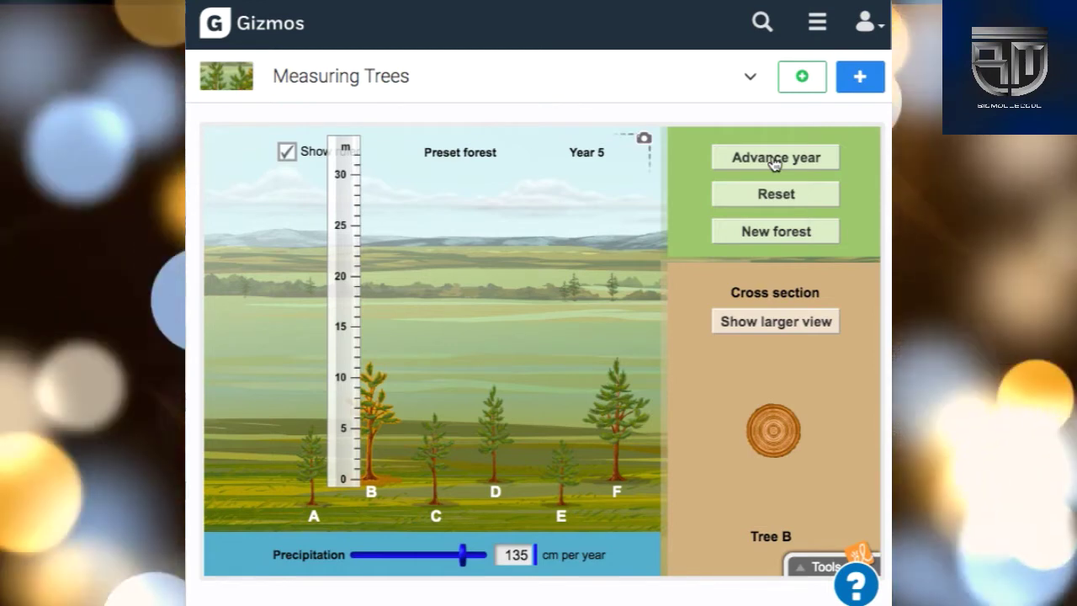
{"action": "left_click", "coordinate": [775, 164]}
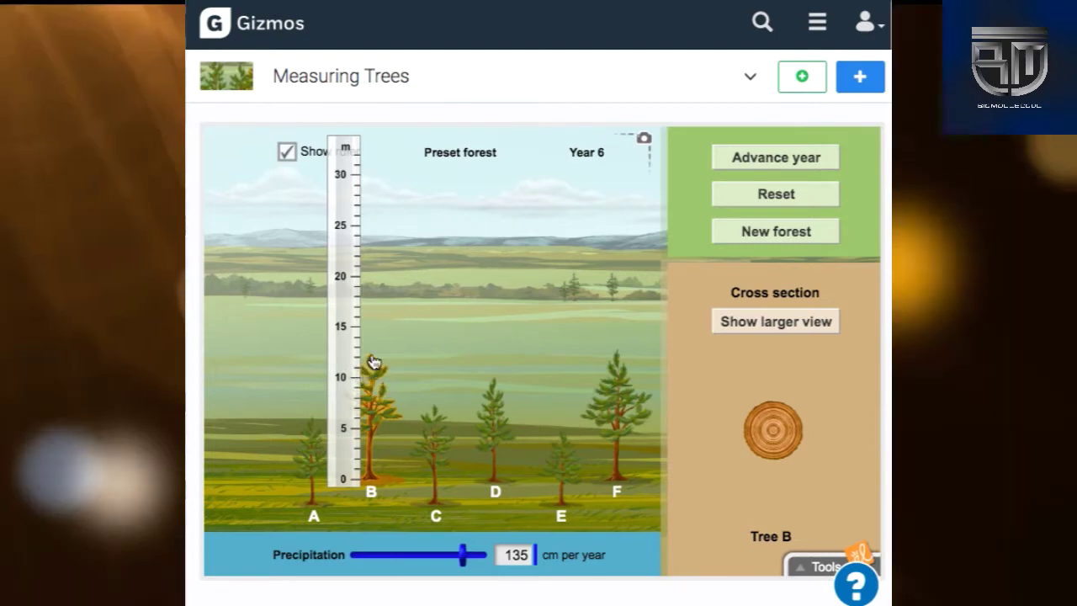
{"action": "left_click", "coordinate": [755, 159]}
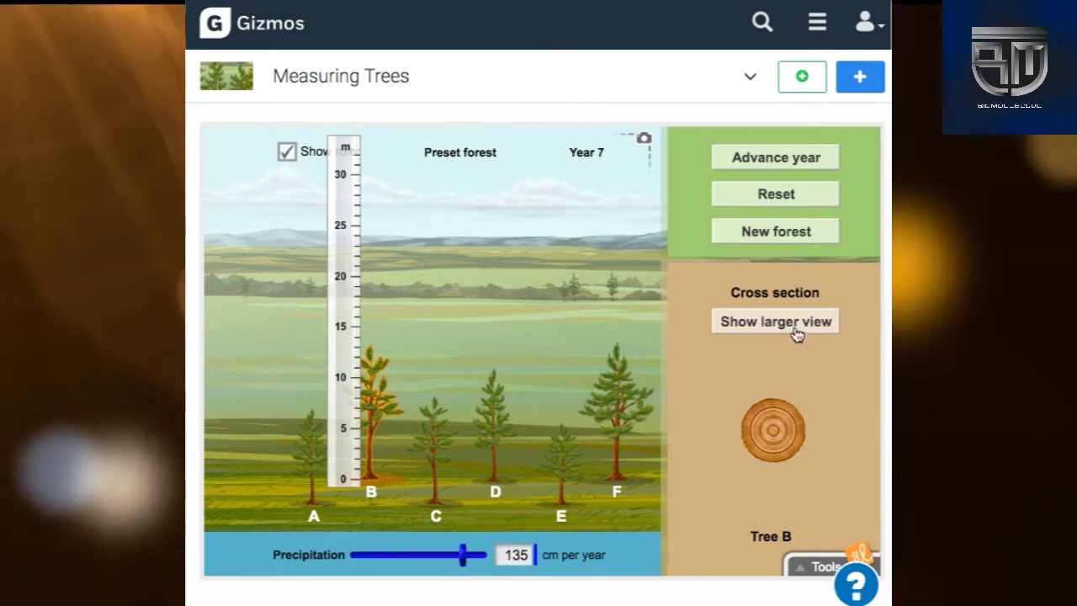
Examine the growth rings in the larger view of tree B's cross section, and return to the forest
{"action": "left_click", "coordinate": [795, 328]}
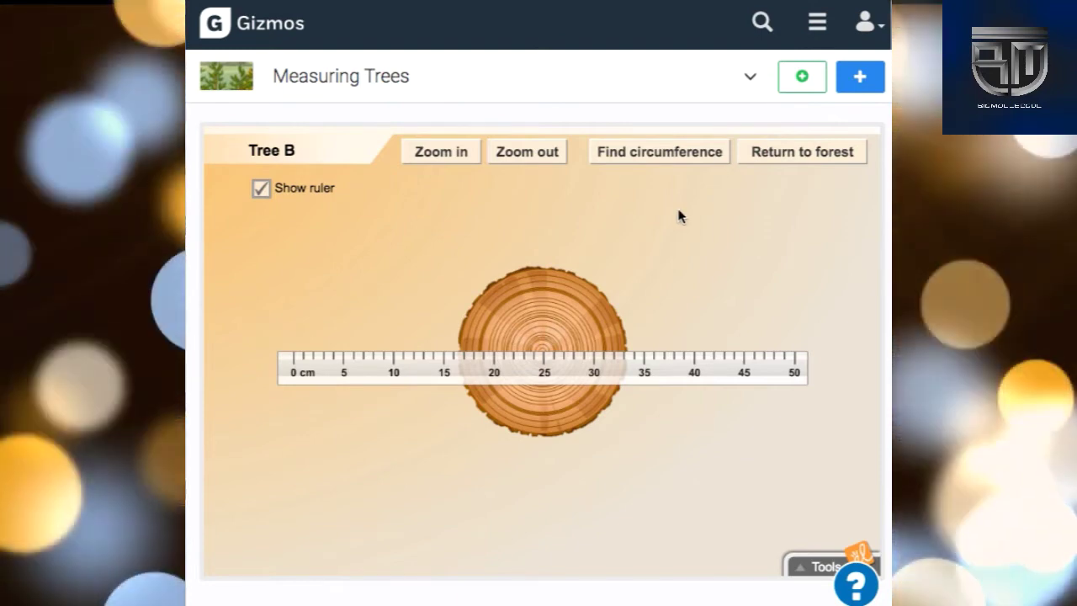
{"action": "left_click", "coordinate": [800, 154]}
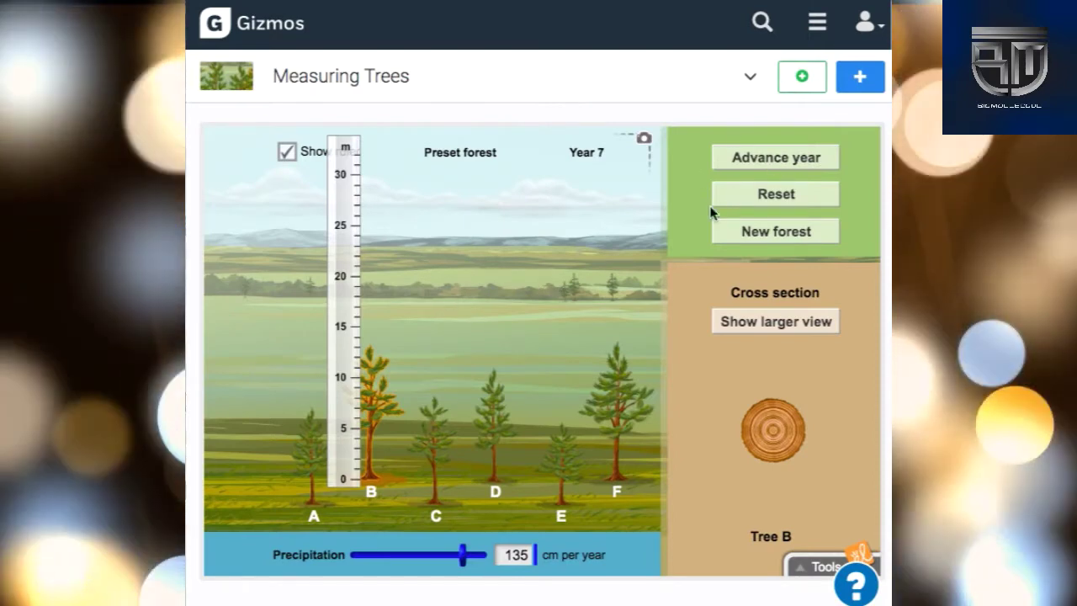
Measure tree B's Year 7 diameter by aligning the ruler's zero with the edge of its cross section, and return to the forest
{"action": "left_click", "coordinate": [761, 321]}
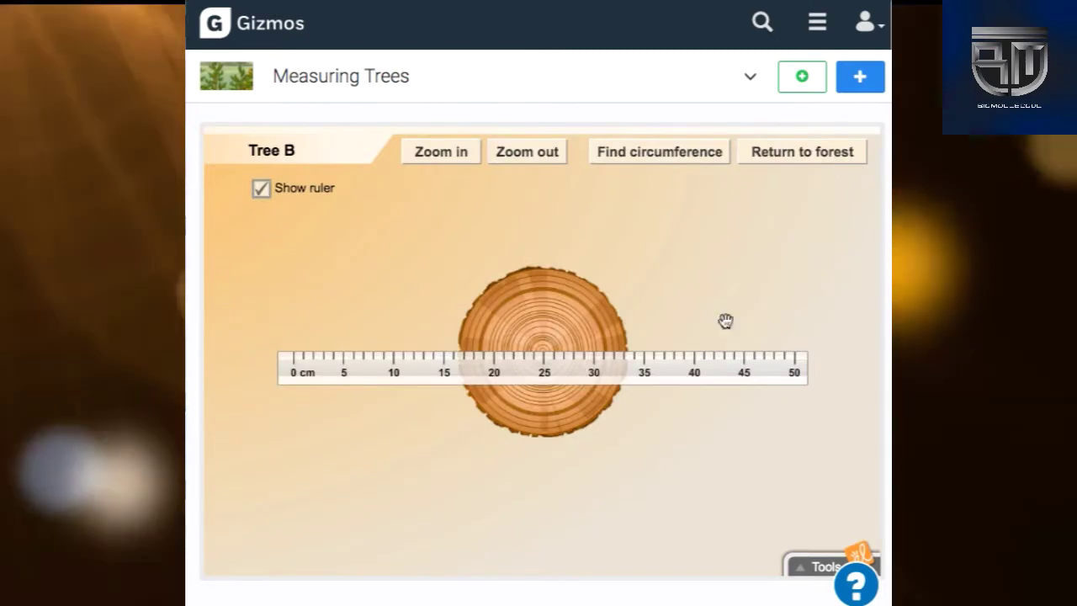
{"action": "left_click", "coordinate": [450, 155]}
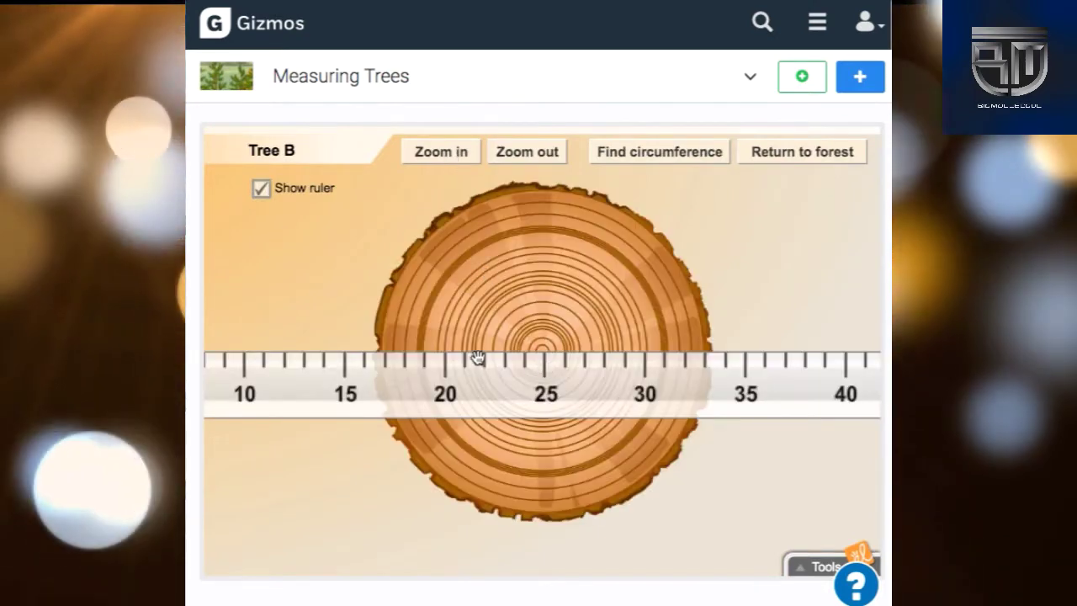
{"action": "left_click_drag", "start_coordinate": [466, 362], "coordinate": [806, 354]}
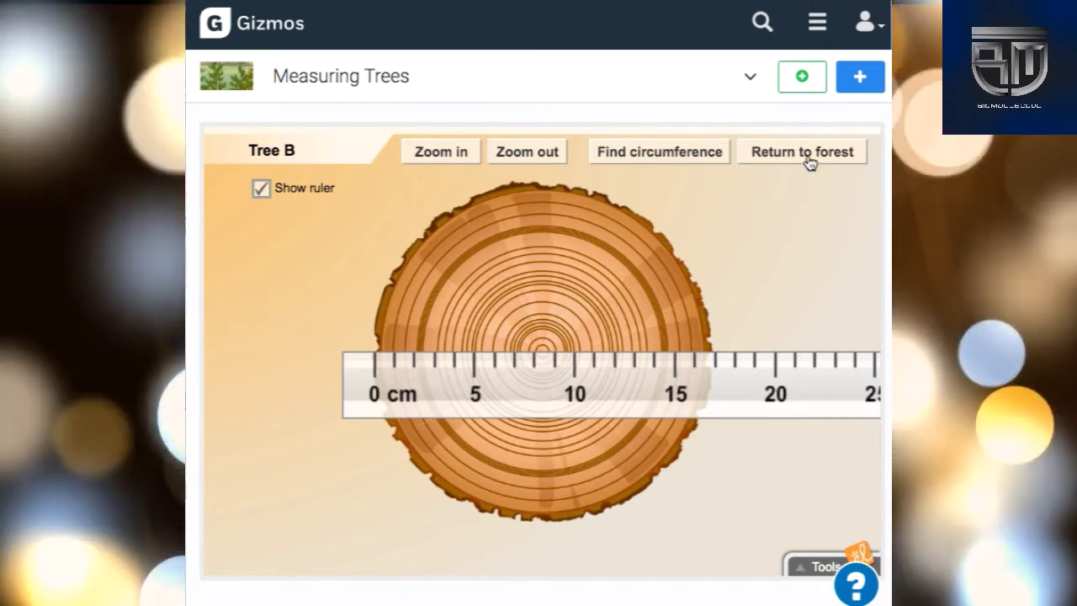
{"action": "left_click", "coordinate": [804, 151]}
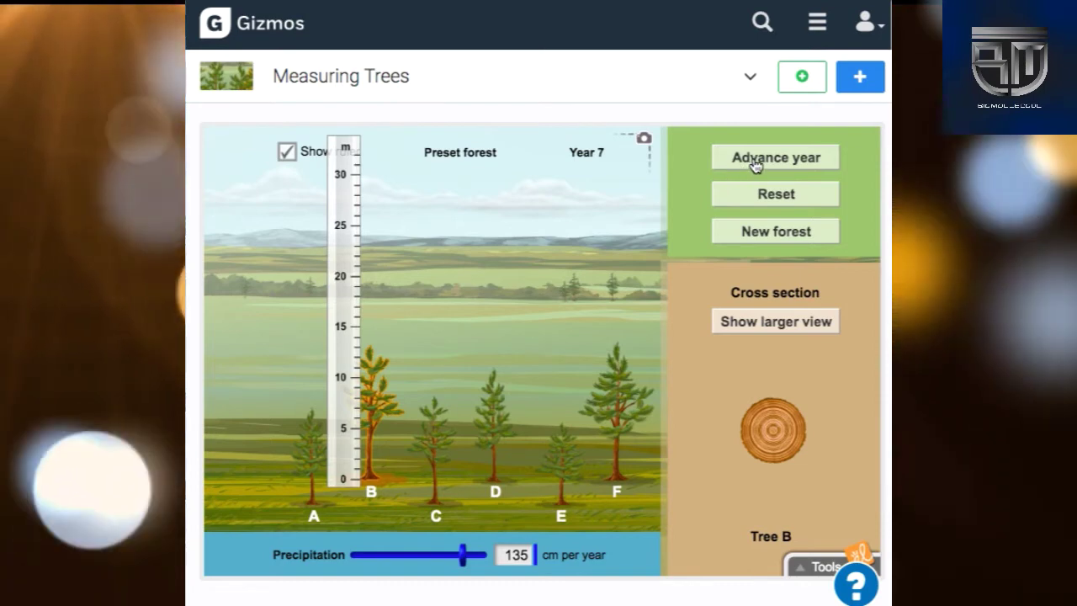
Reopen tree B's larger cross section, measure the Year 7 diameter again with the ruler, and return to the forest
{"action": "left_click", "coordinate": [744, 333]}
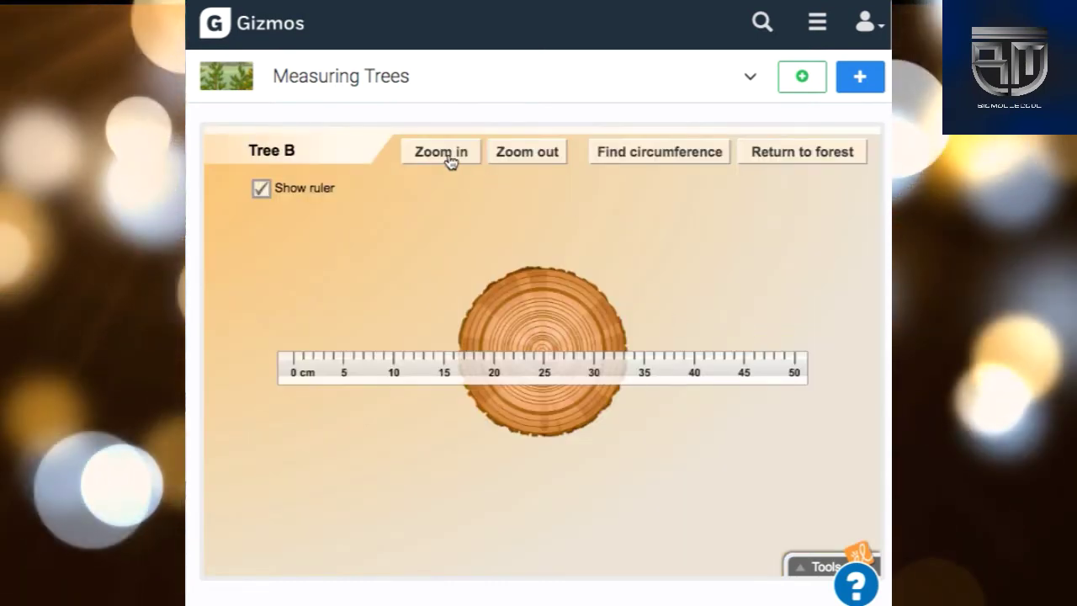
{"action": "left_click", "coordinate": [447, 159]}
{"action": "left_click", "coordinate": [447, 159]}
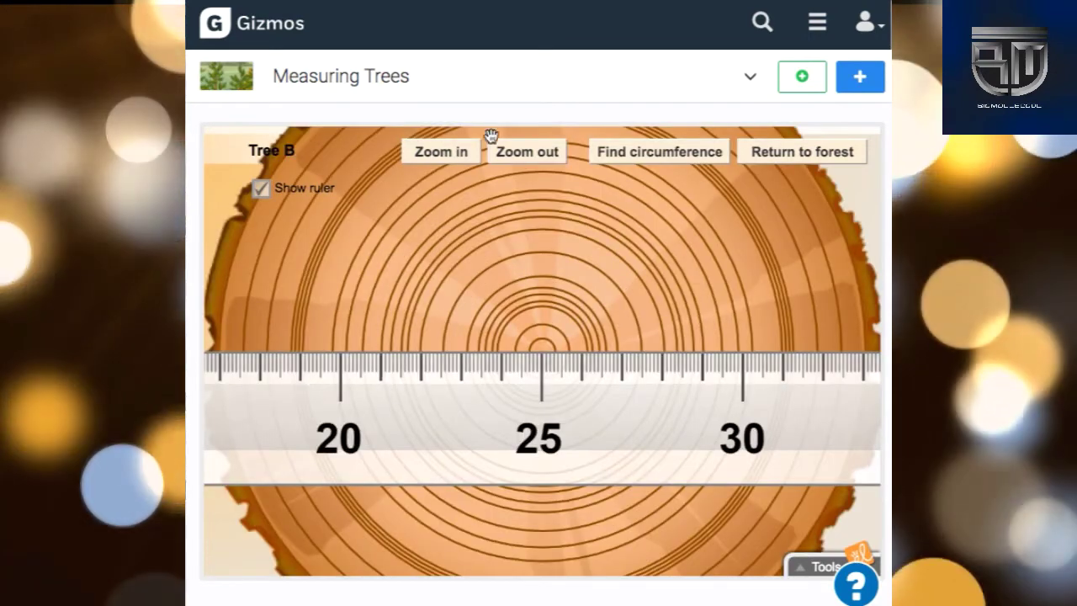
{"action": "left_click", "coordinate": [515, 162]}
{"action": "left_click_drag", "start_coordinate": [449, 373], "coordinate": [782, 366]}
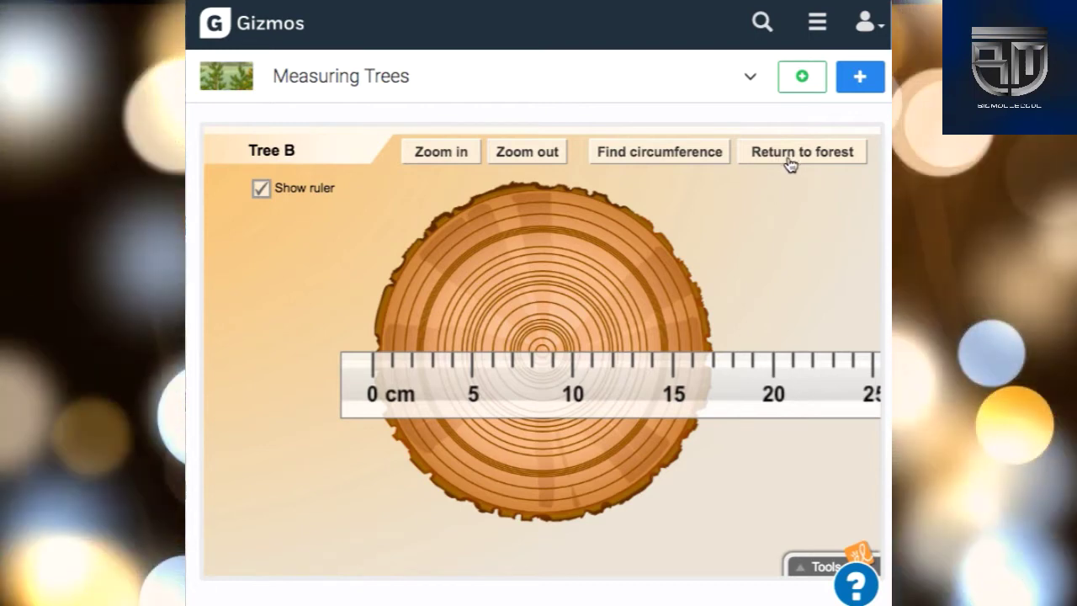
{"action": "left_click", "coordinate": [789, 156]}
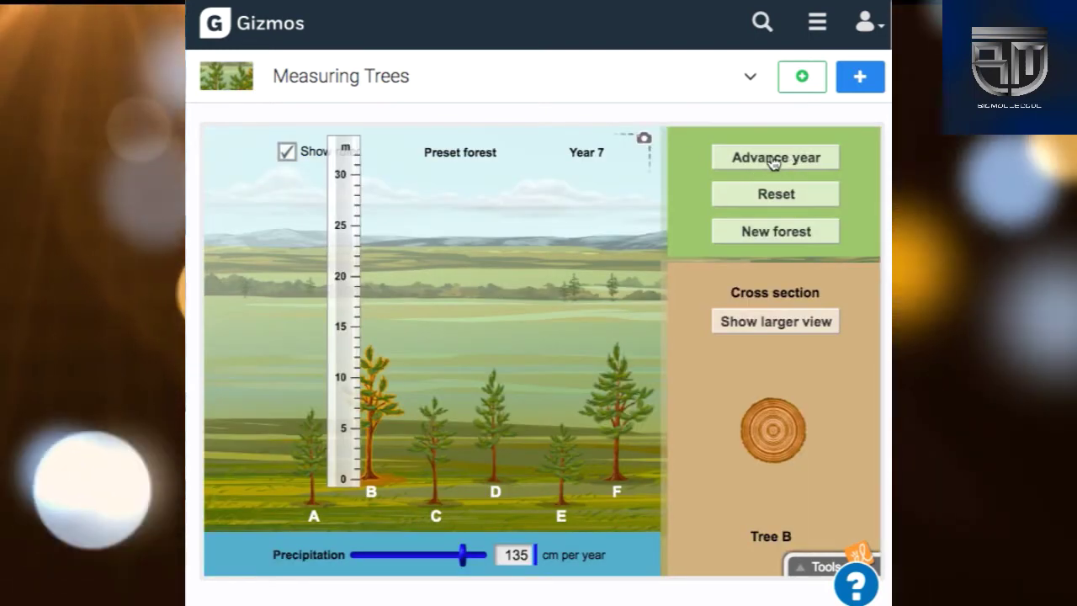
Advance the forest to Year 8 and find the circumference of tree B's cross section
{"action": "left_click", "coordinate": [774, 163]}
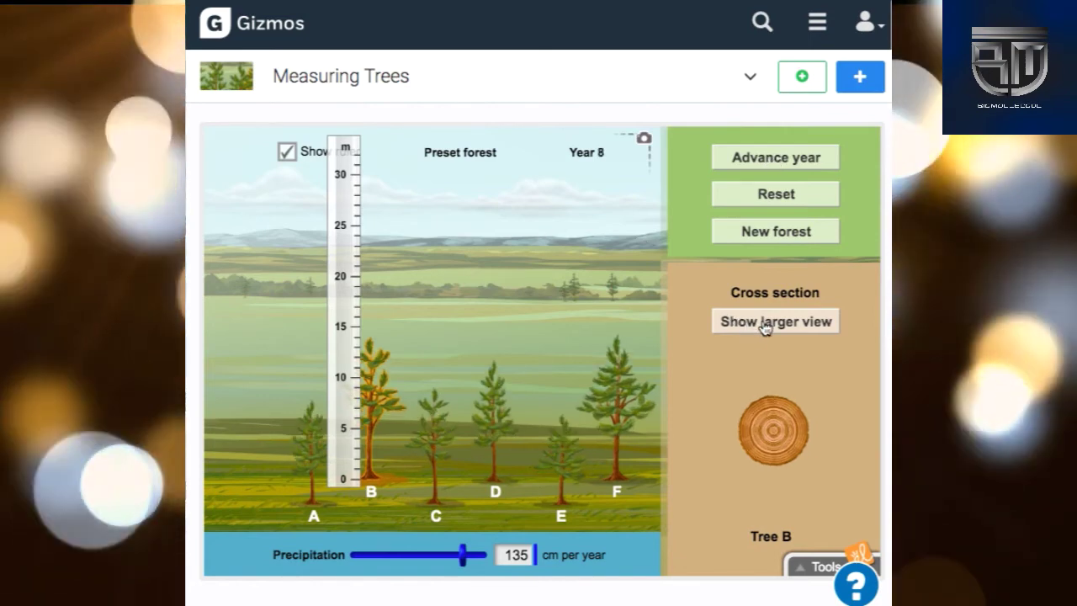
{"action": "left_click", "coordinate": [764, 328]}
{"action": "left_click", "coordinate": [627, 154]}
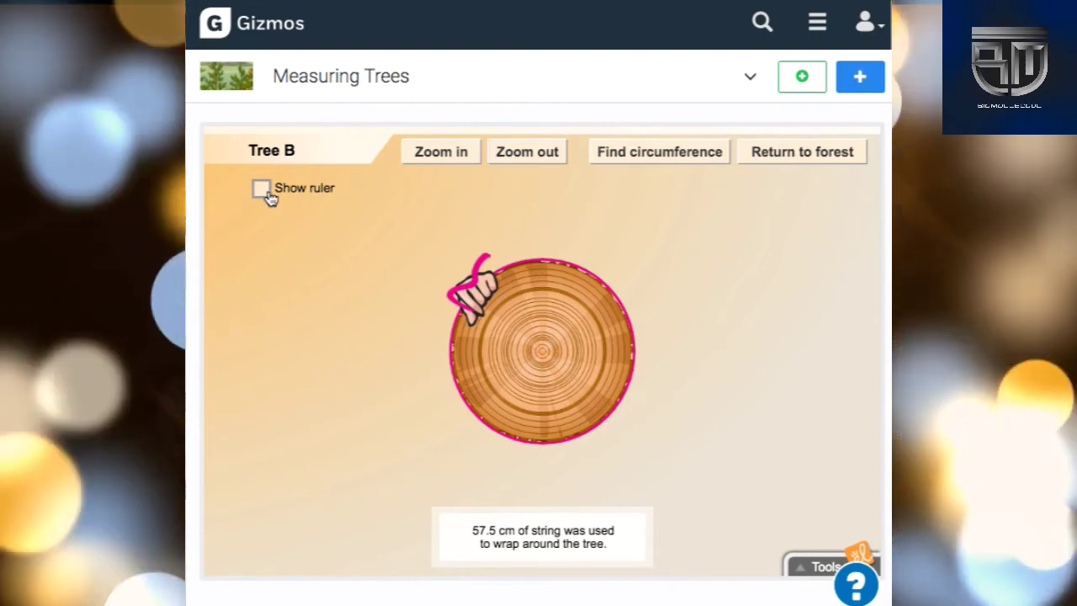
Show the ruler on tree B's cross section, measure its Year 8 diameter from the bark's edge, and return to the forest
{"action": "left_click", "coordinate": [262, 190]}
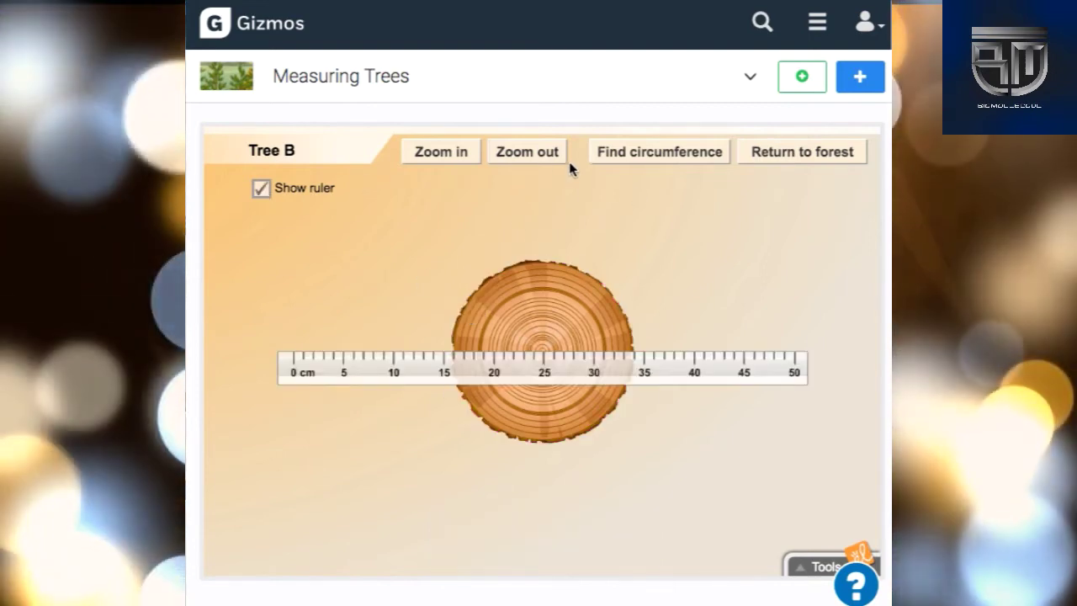
{"action": "left_click", "coordinate": [440, 160]}
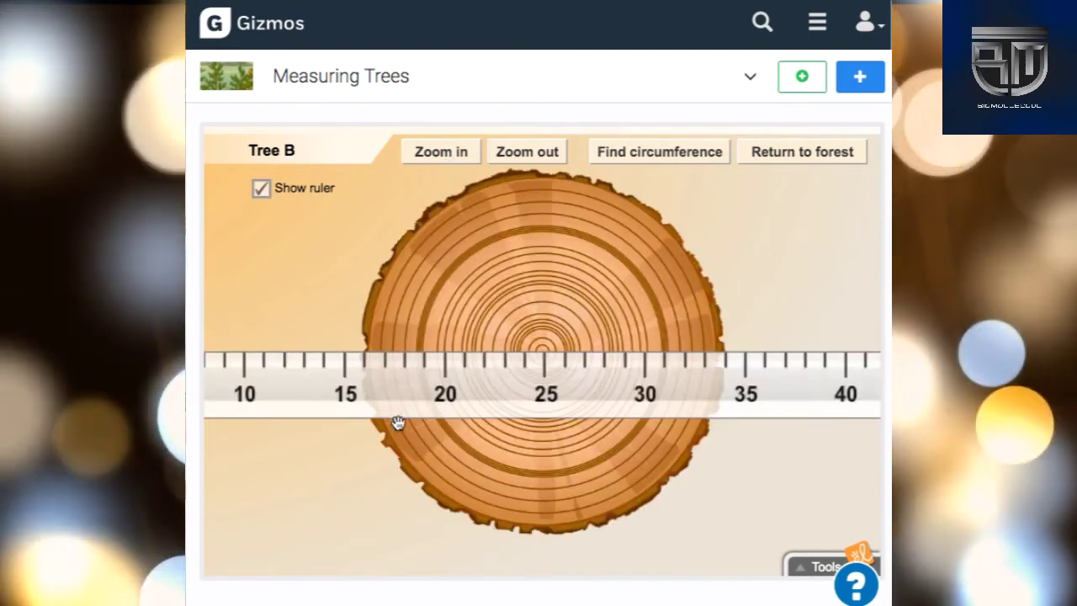
{"action": "left_click_drag", "start_coordinate": [396, 404], "coordinate": [710, 386]}
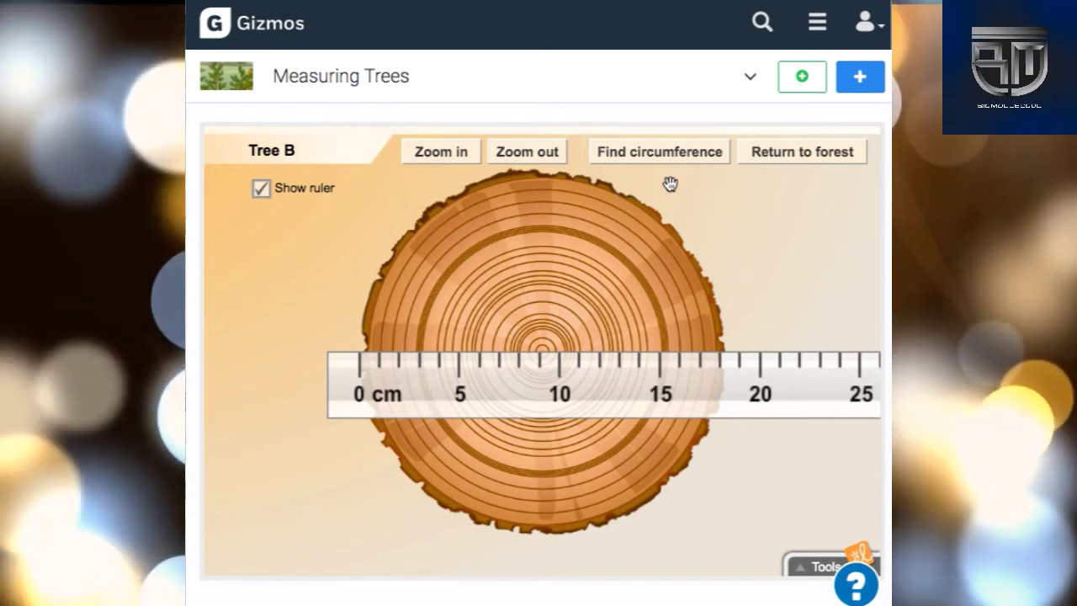
{"action": "left_click", "coordinate": [800, 151]}
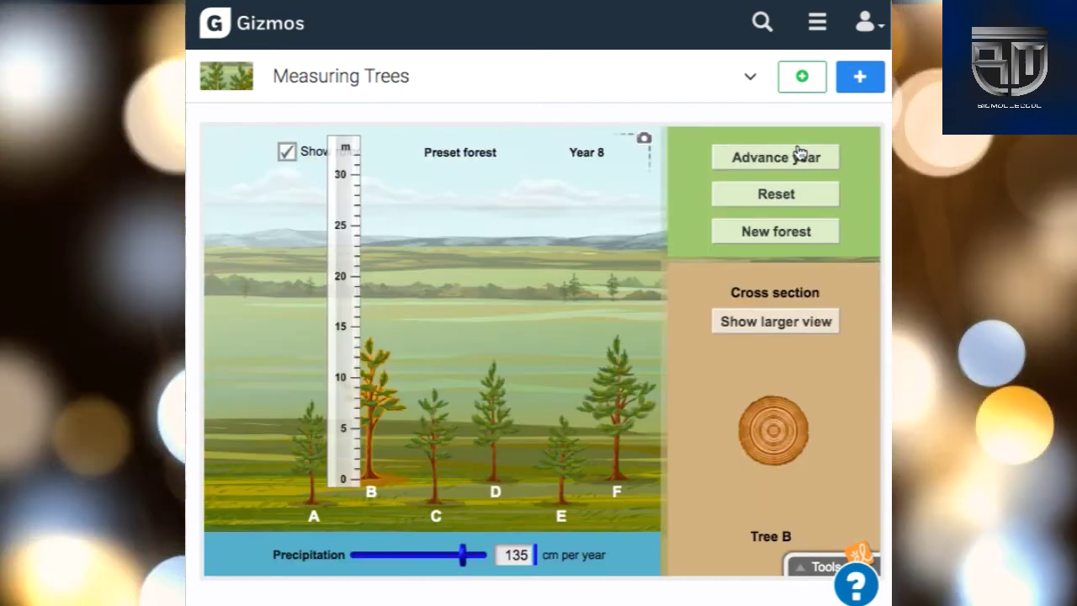
Reset the forest to Year 1 and examine tree D's growth rings in the larger cross section with the ruler hidden
{"action": "left_click", "coordinate": [774, 195]}
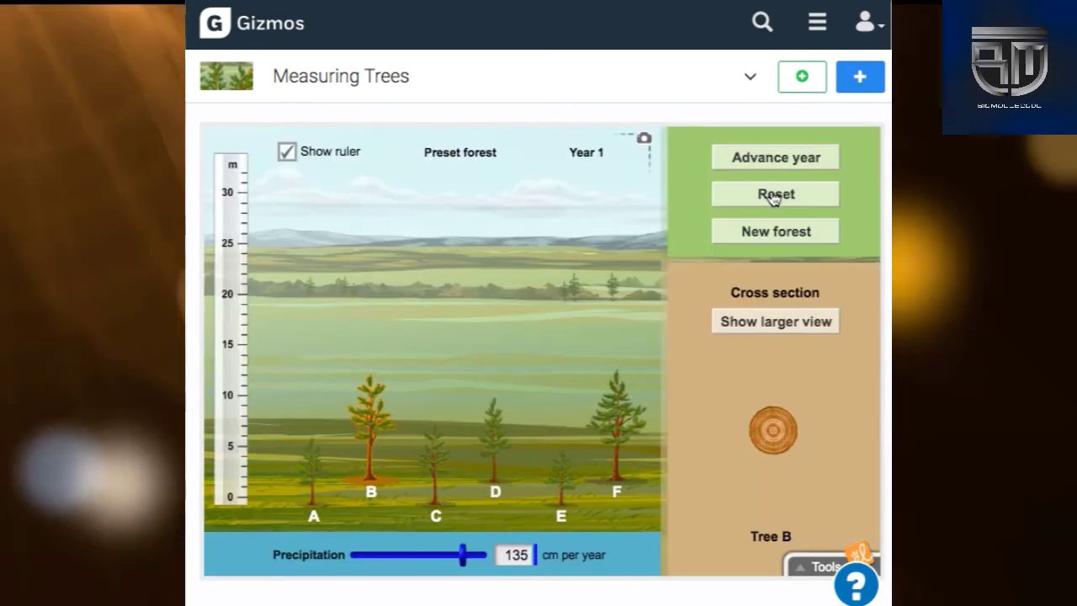
{"action": "left_click", "coordinate": [494, 442]}
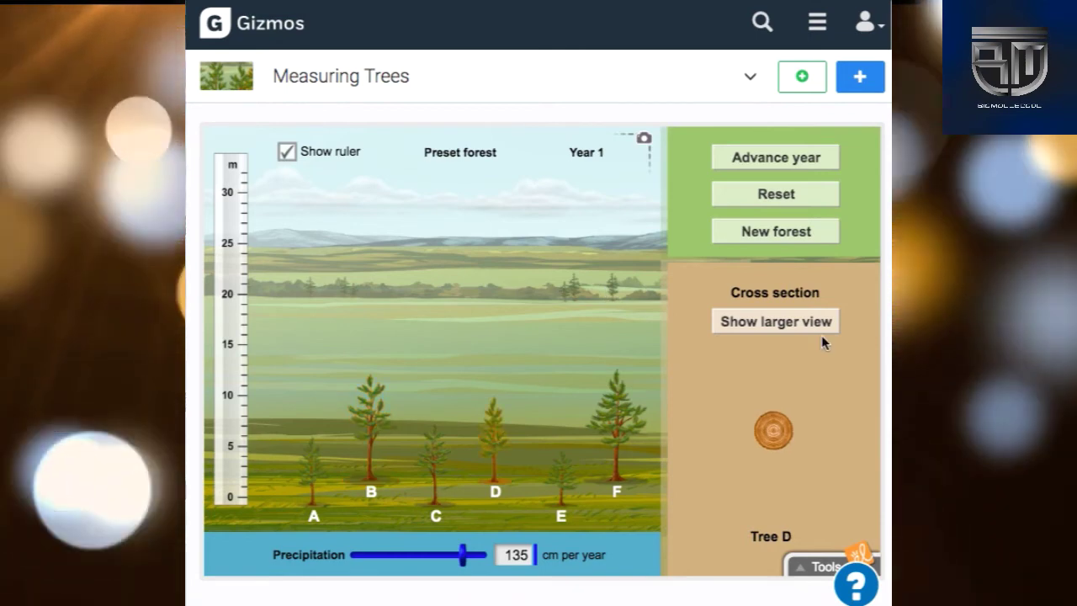
{"action": "left_click", "coordinate": [804, 329]}
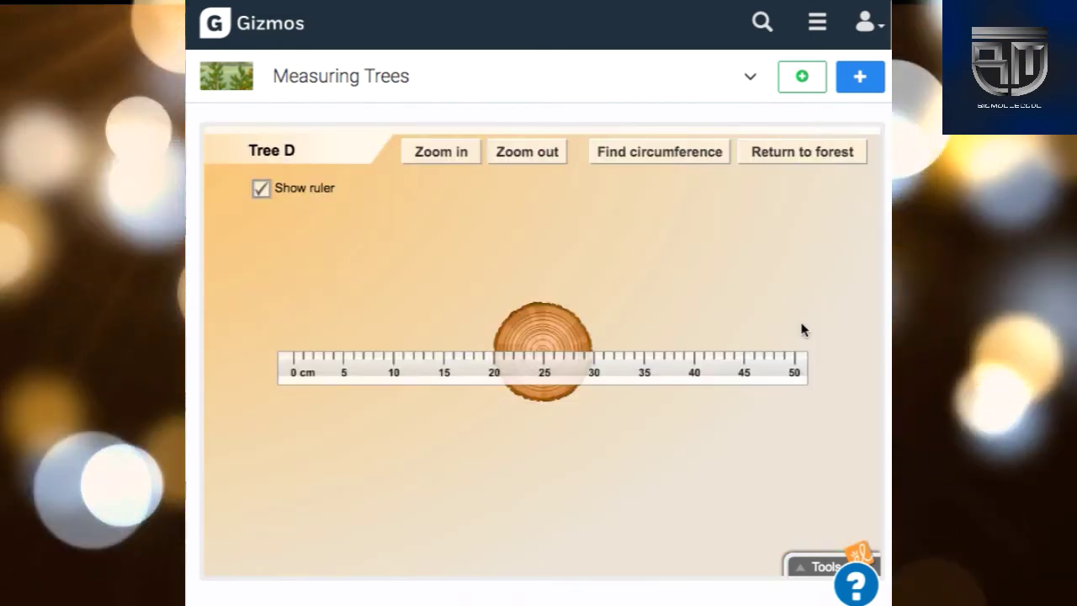
{"action": "left_click", "coordinate": [457, 159]}
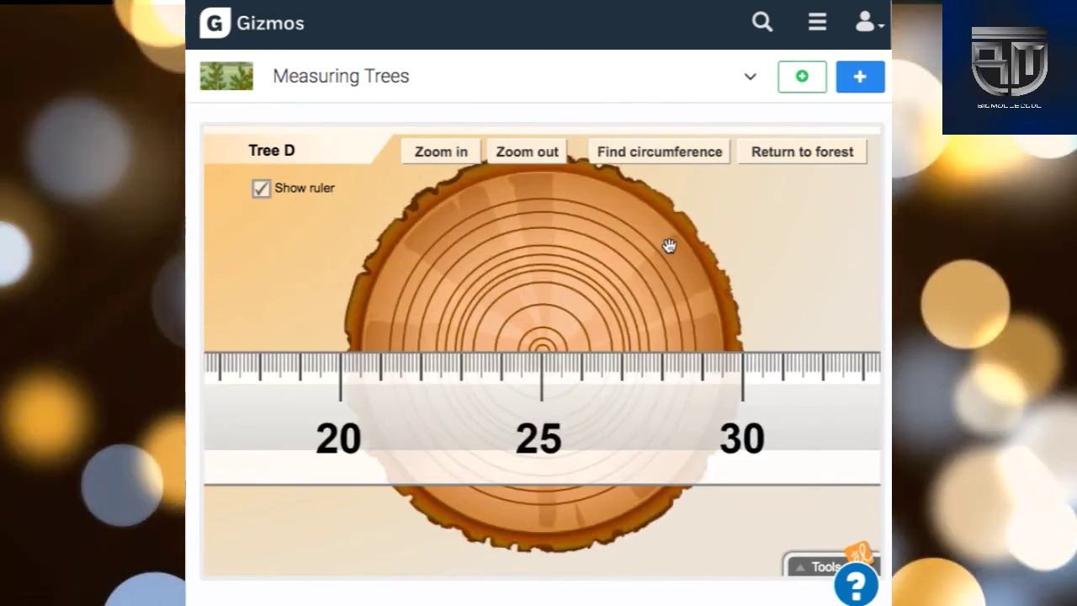
{"action": "left_click_drag", "start_coordinate": [479, 378], "coordinate": [676, 399]}
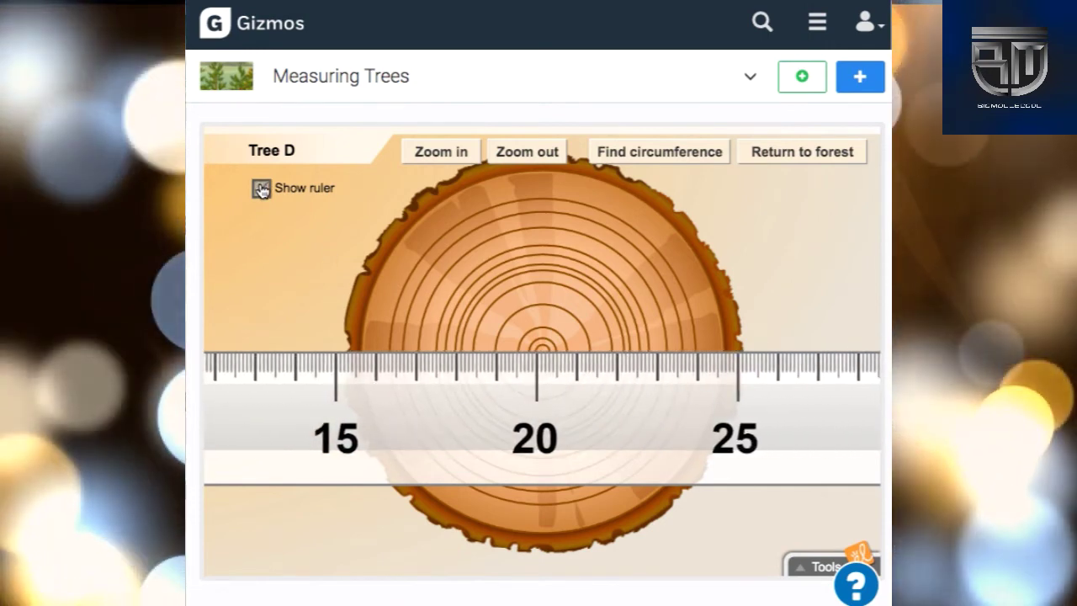
{"action": "left_click", "coordinate": [262, 189]}
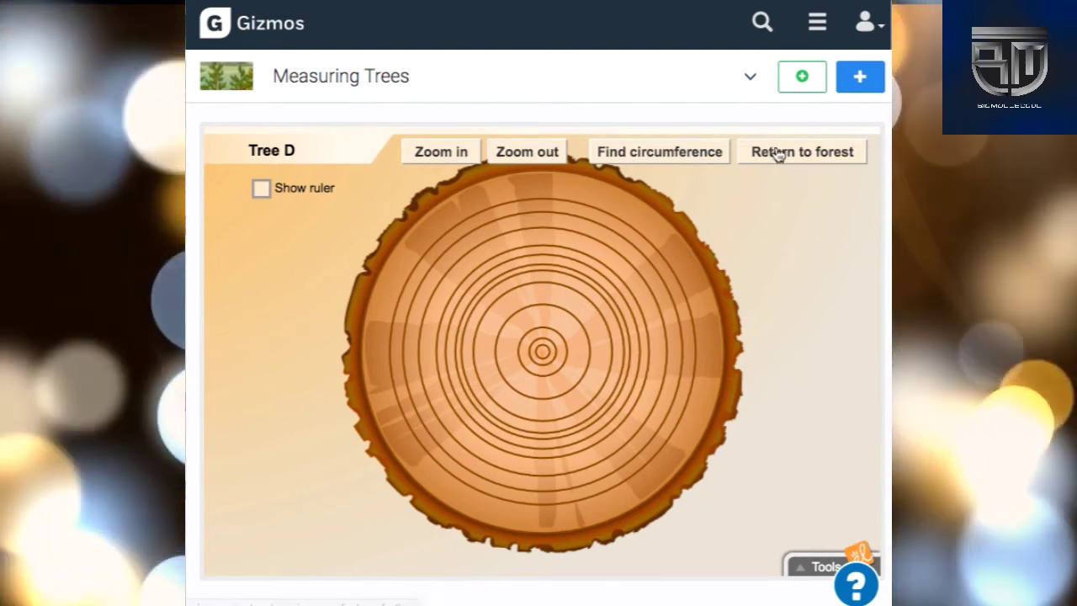
{"action": "left_click", "coordinate": [776, 153]}
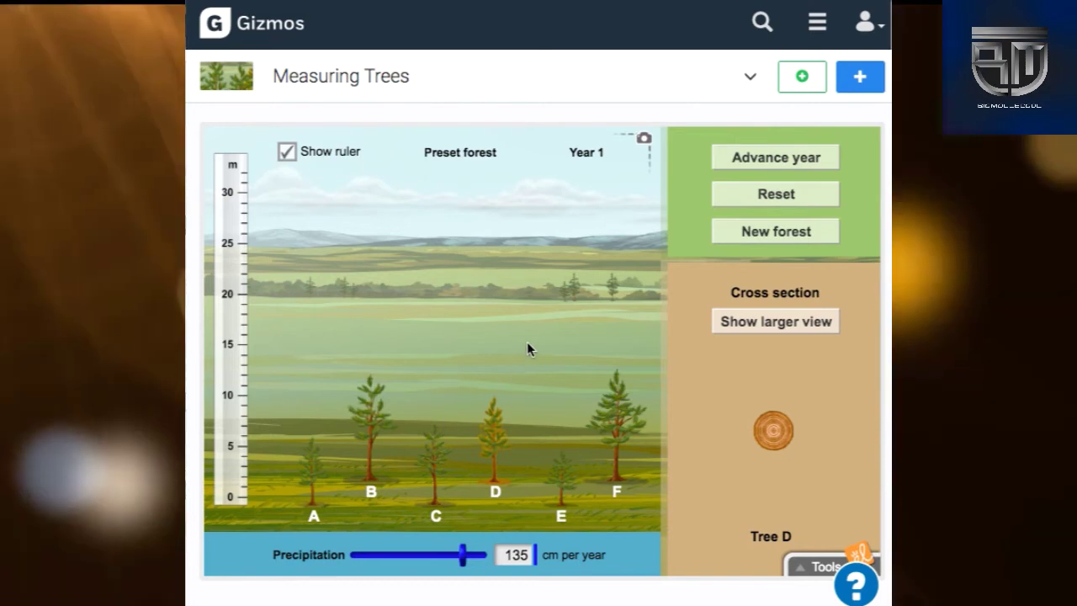
Advance the forest to Year 2 and enlarge tree D's cross section without the ruler to examine its growth rings
{"action": "left_click", "coordinate": [757, 160]}
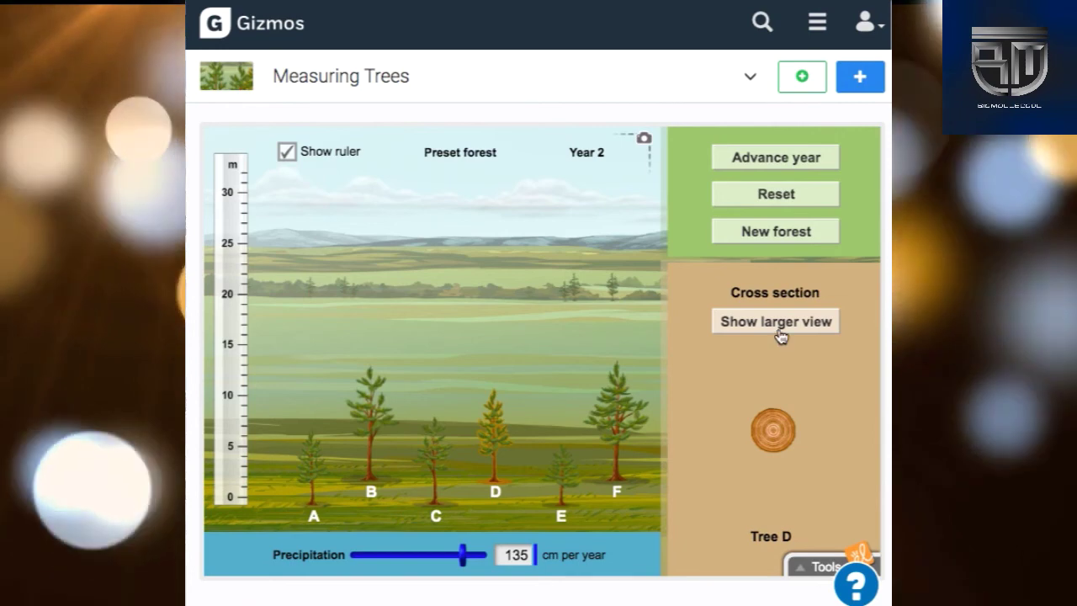
{"action": "left_click", "coordinate": [779, 330]}
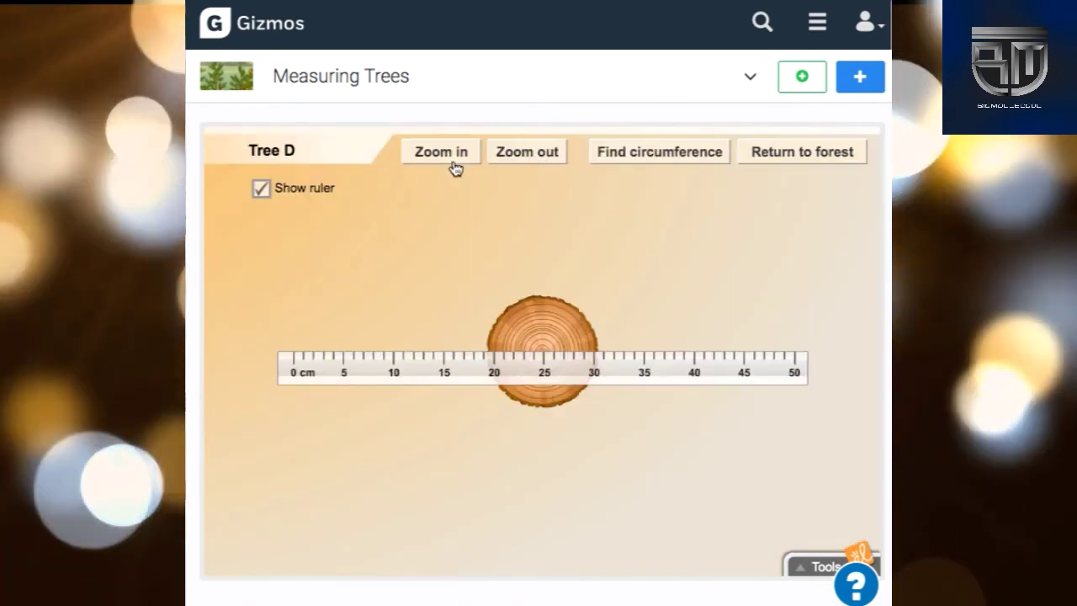
{"action": "left_click", "coordinate": [442, 153]}
{"action": "left_click", "coordinate": [442, 154]}
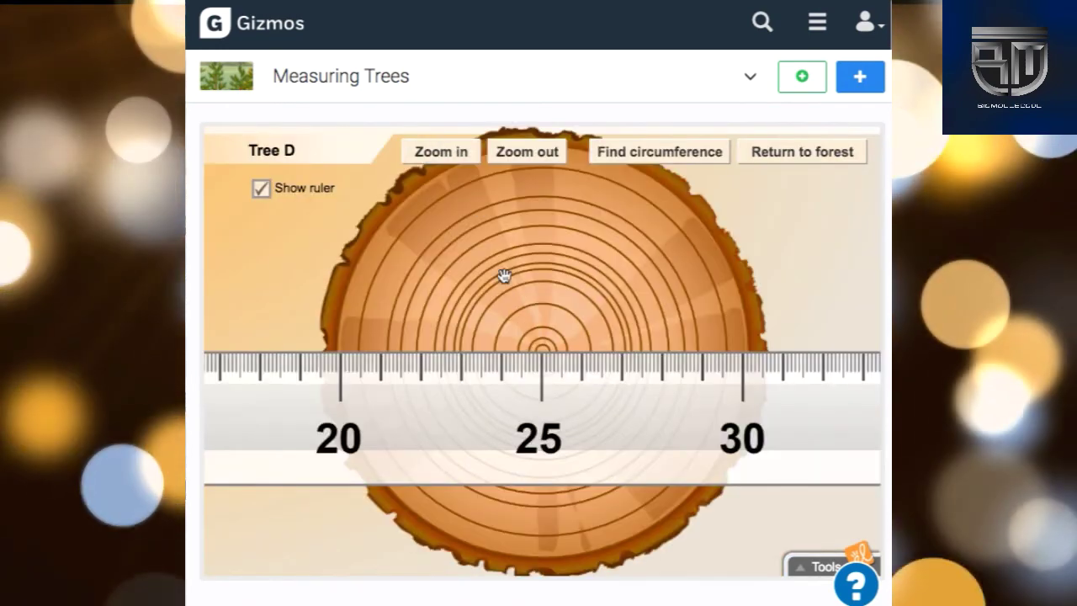
{"action": "left_click", "coordinate": [261, 188]}
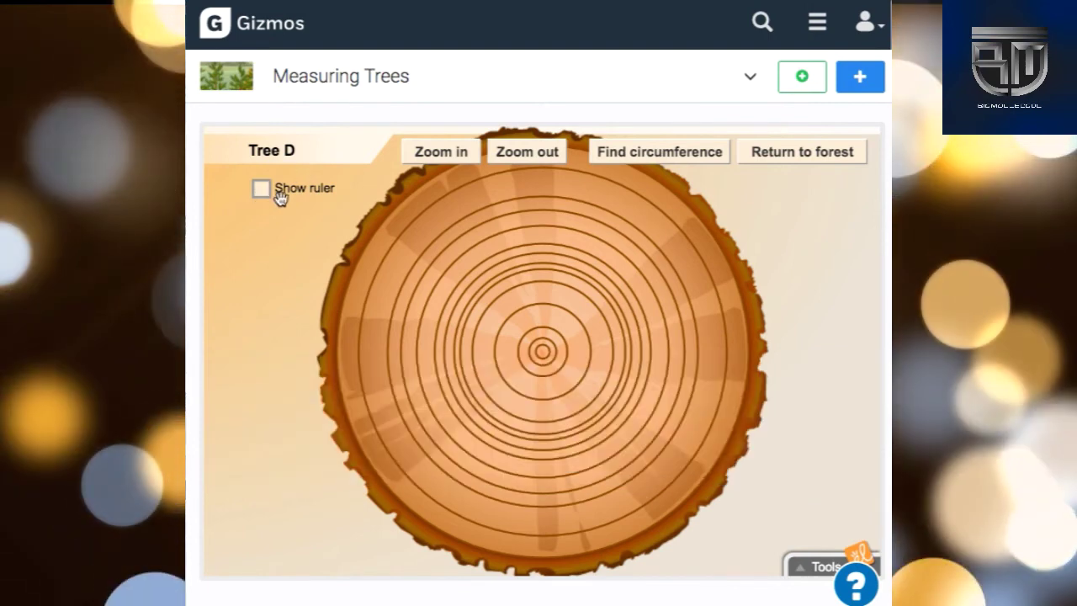